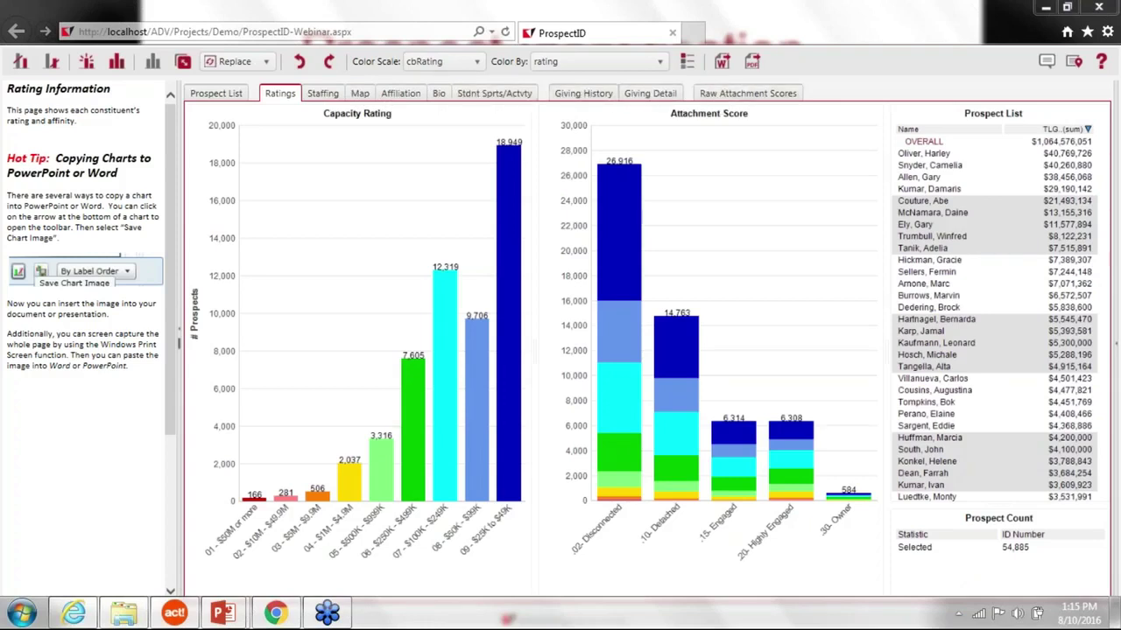
# Keep only prospects with capacity ratings 01 - $50M or more through 05 - $500K - $999K, and collapse the rating information pane
pyautogui.moveTo(445, 191)
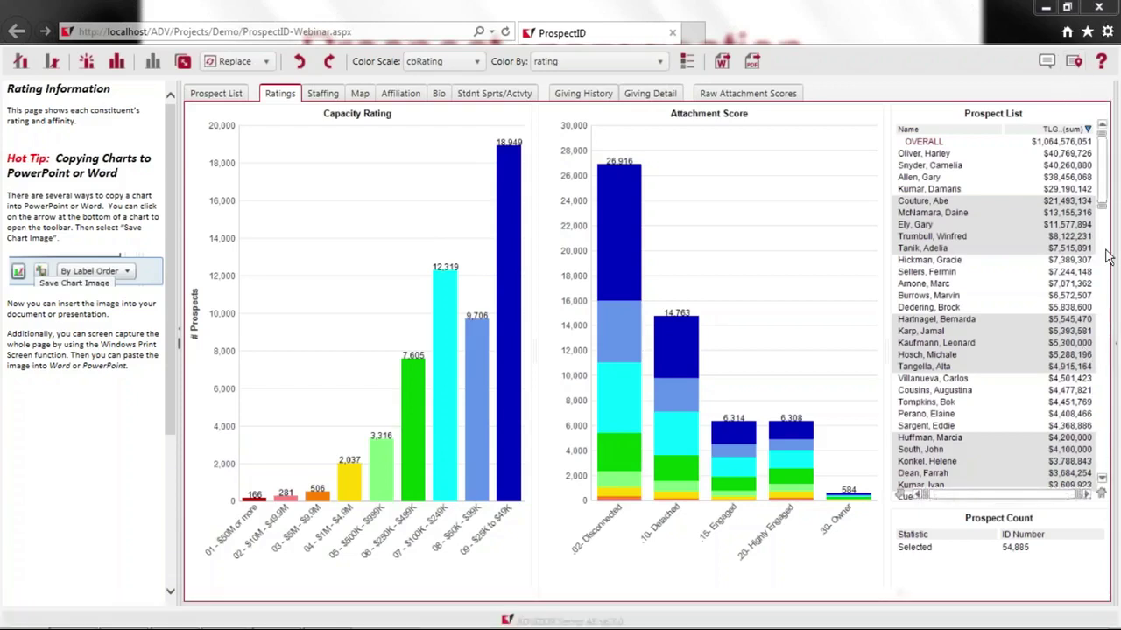
pyautogui.moveTo(1105, 184); pyautogui.dragTo(1105, 144)
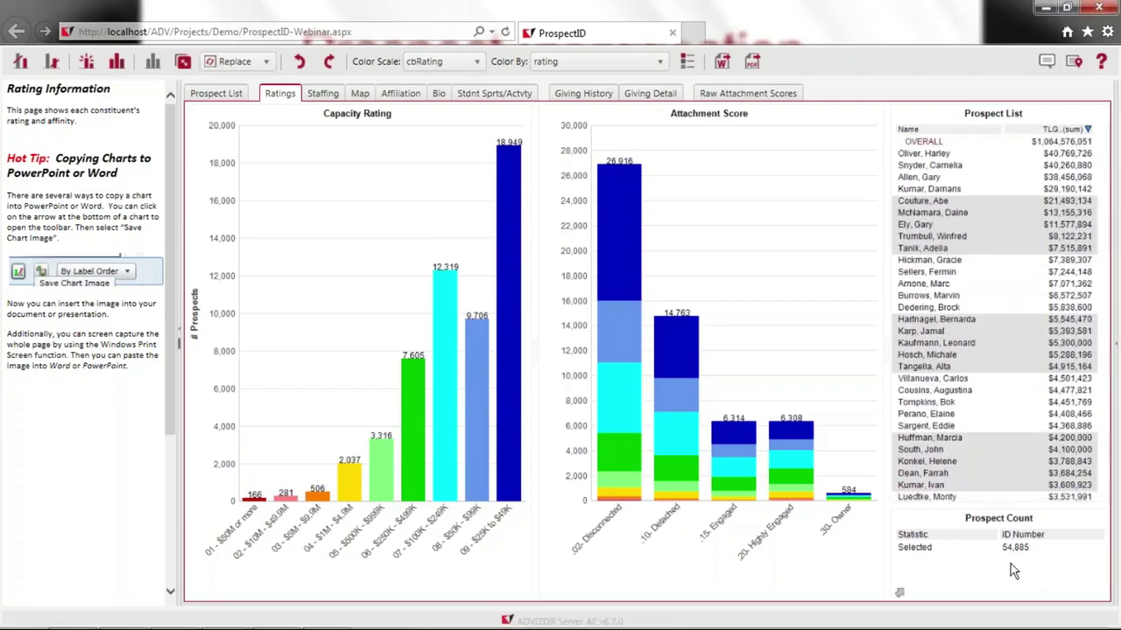
pyautogui.moveTo(368, 526)
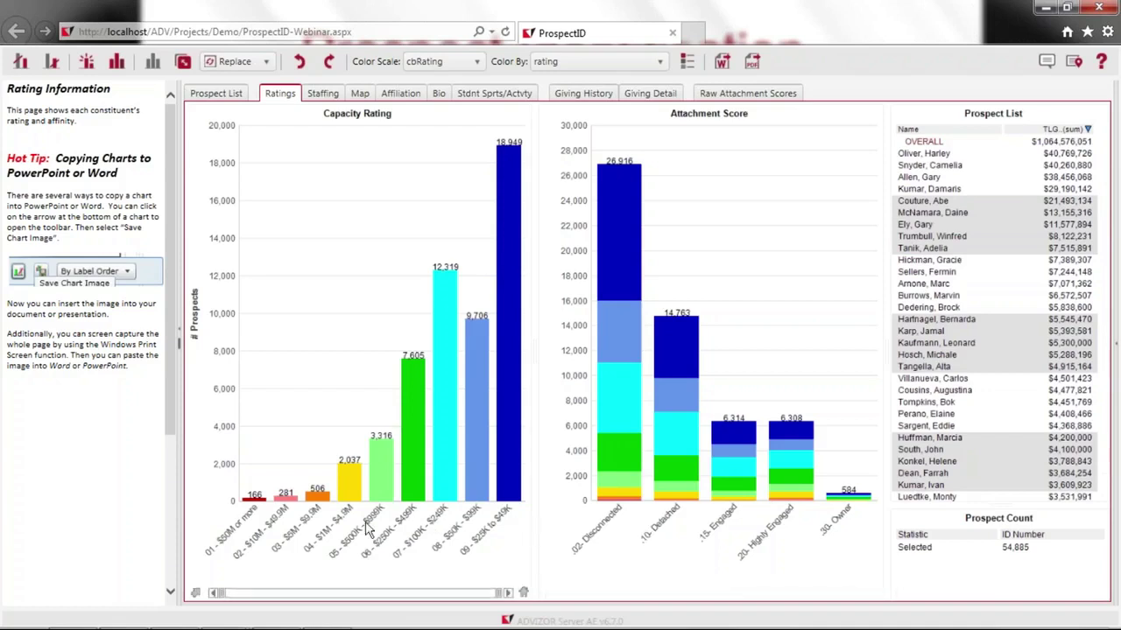
pyautogui.moveTo(257, 496)
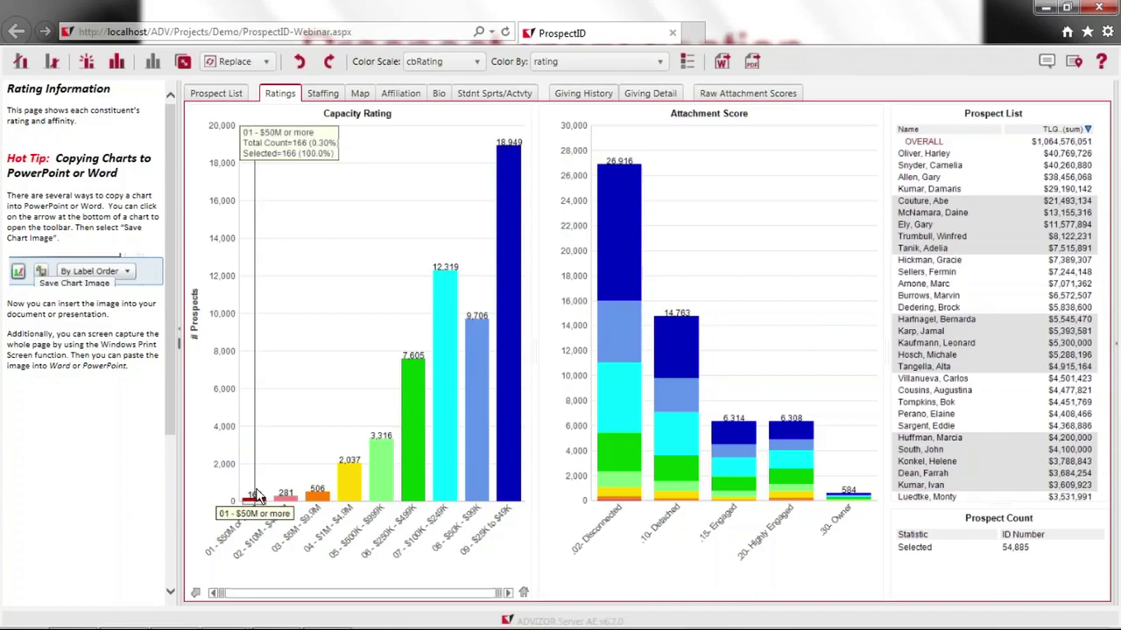
pyautogui.moveTo(506, 447)
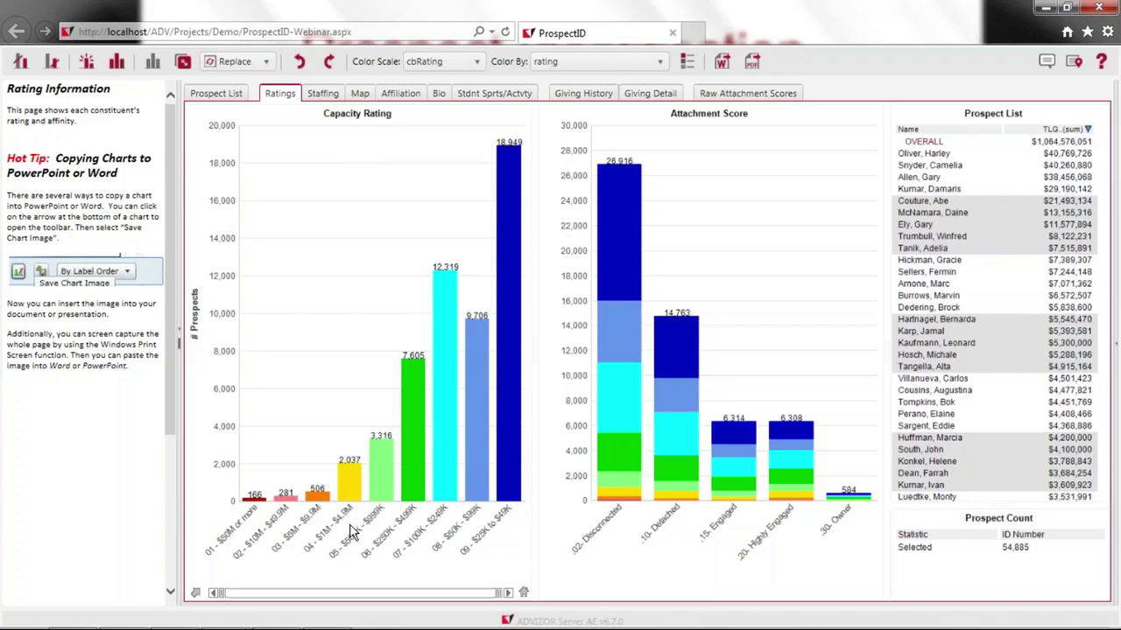
pyautogui.moveTo(375, 480)
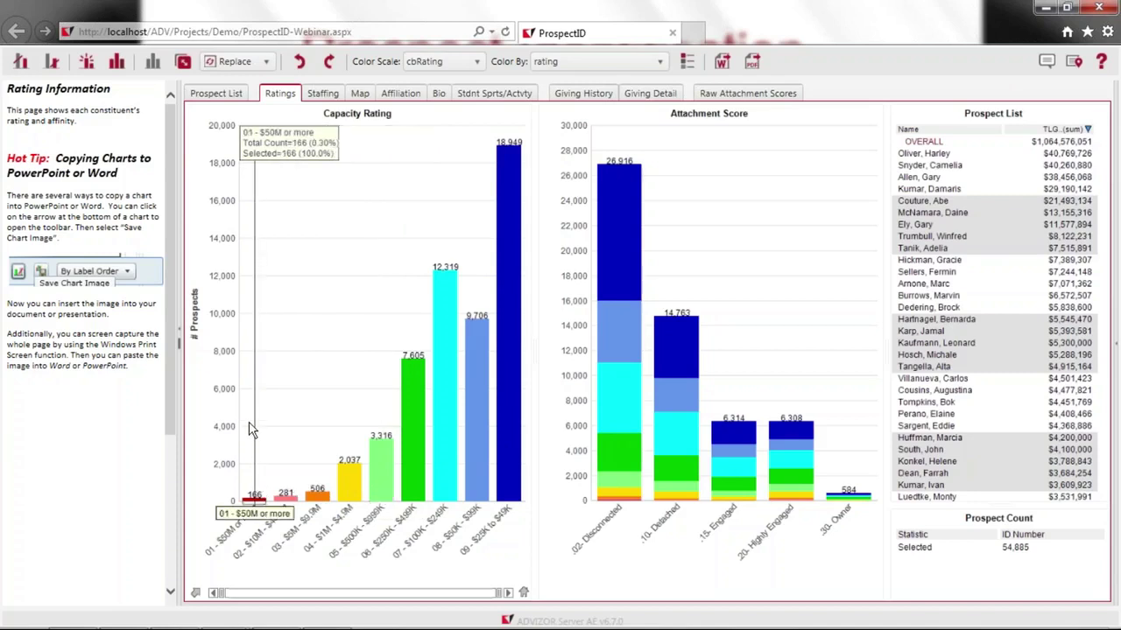
pyautogui.moveTo(254, 423); pyautogui.dragTo(394, 546)
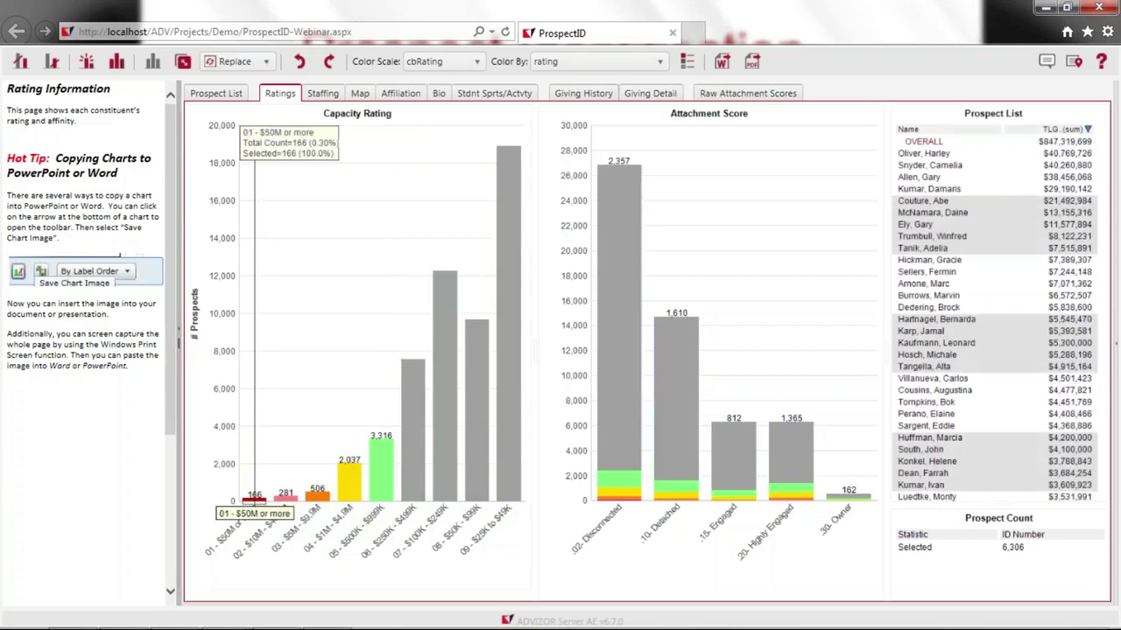
pyautogui.click(180, 337)
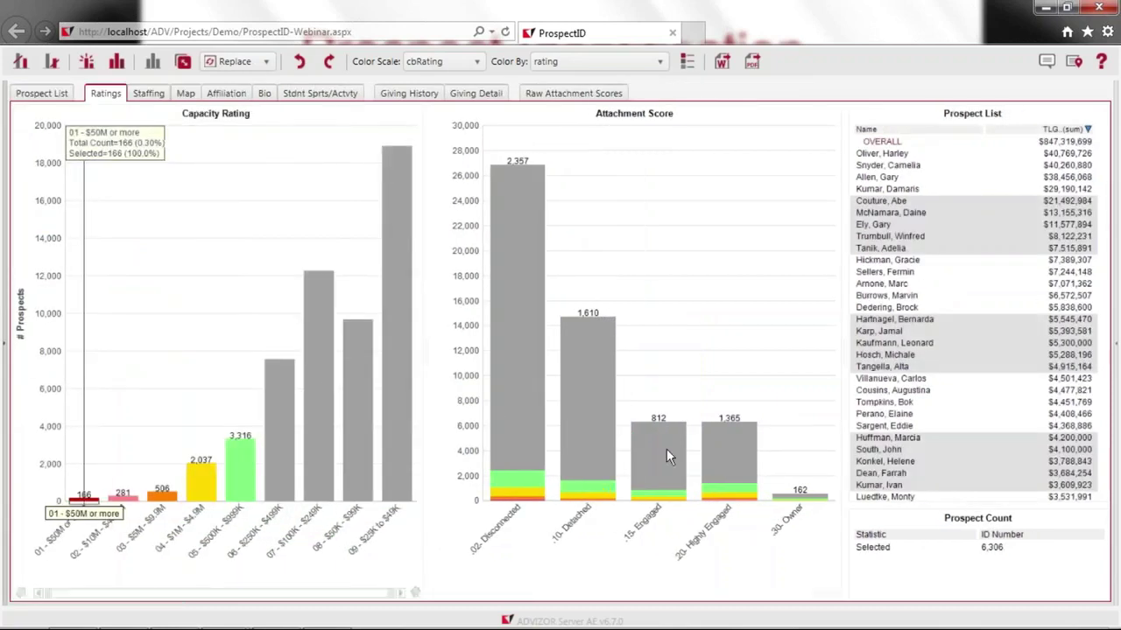
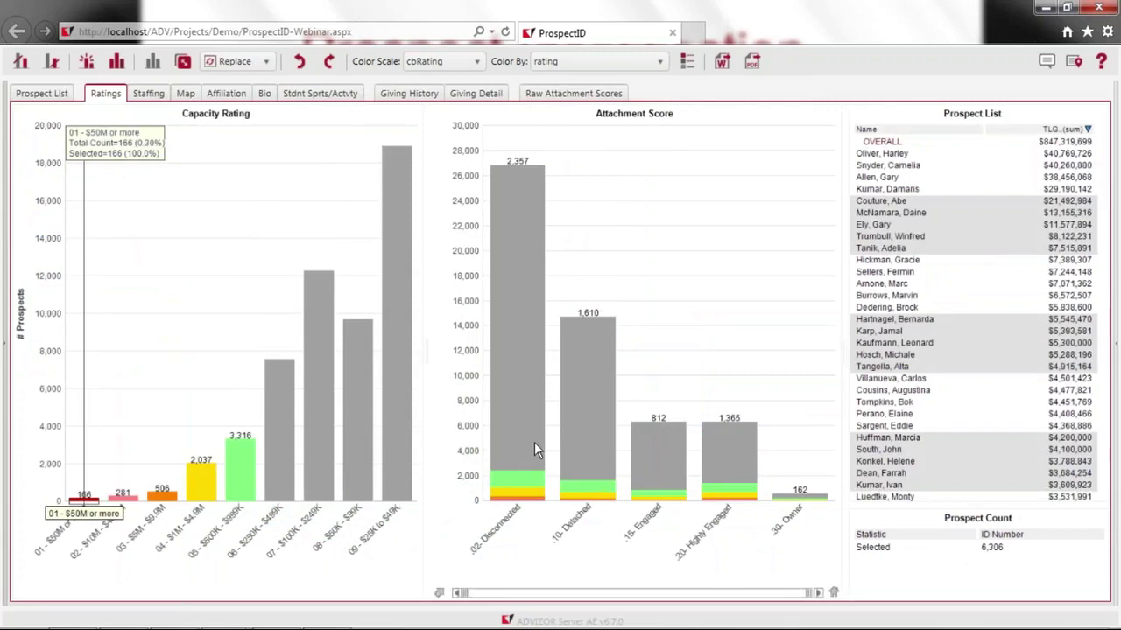
pyautogui.moveTo(526, 484)
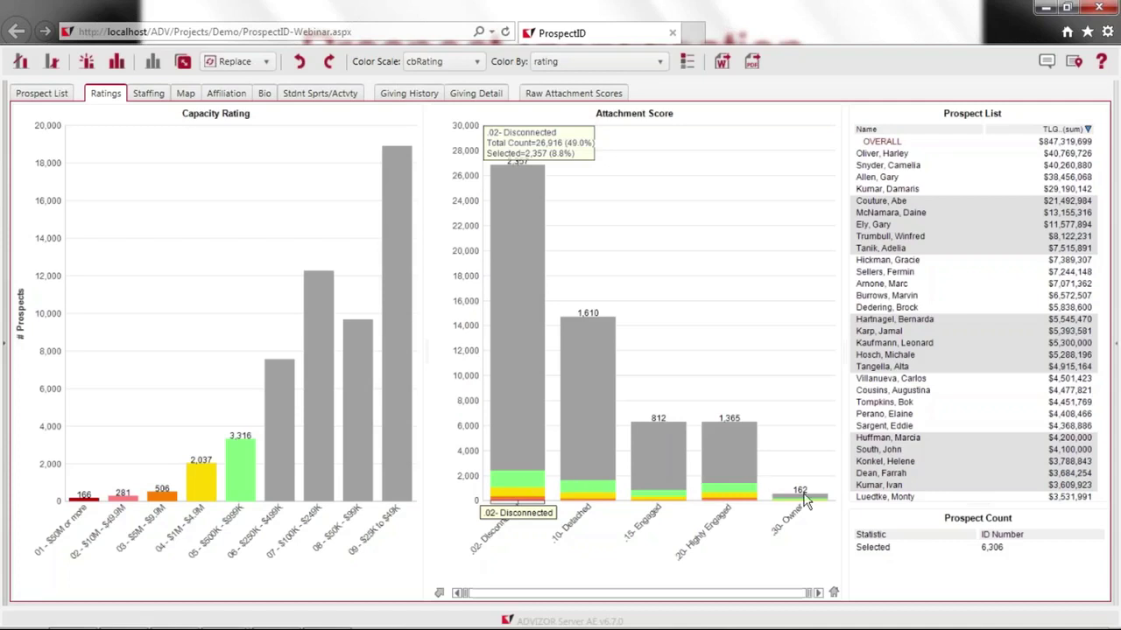
pyautogui.moveTo(797, 498)
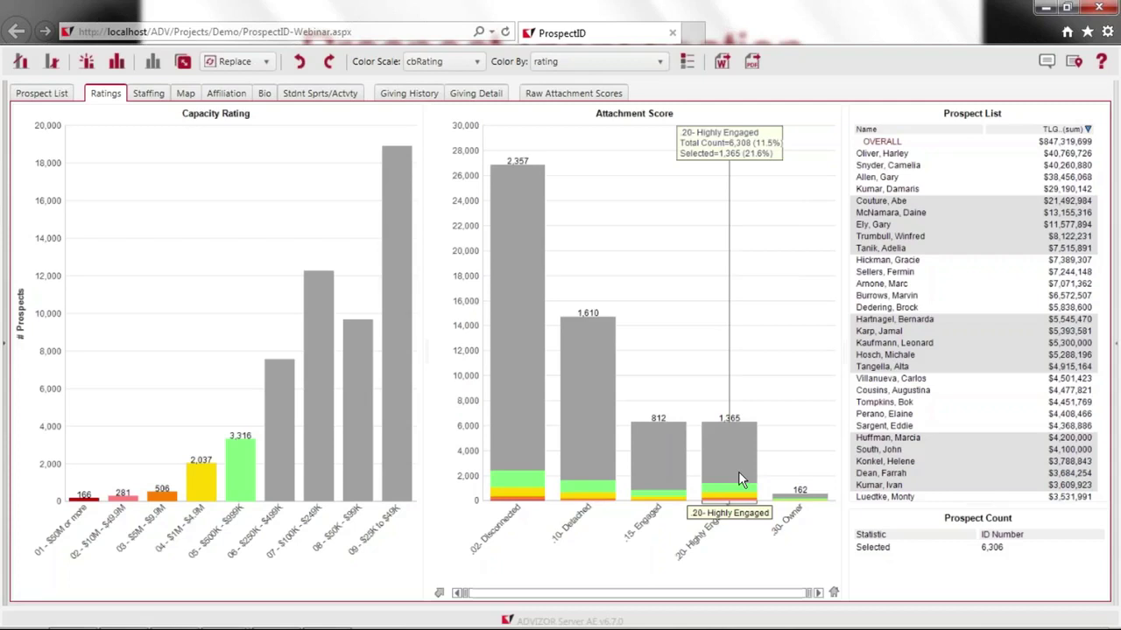
pyautogui.click(14, 63)
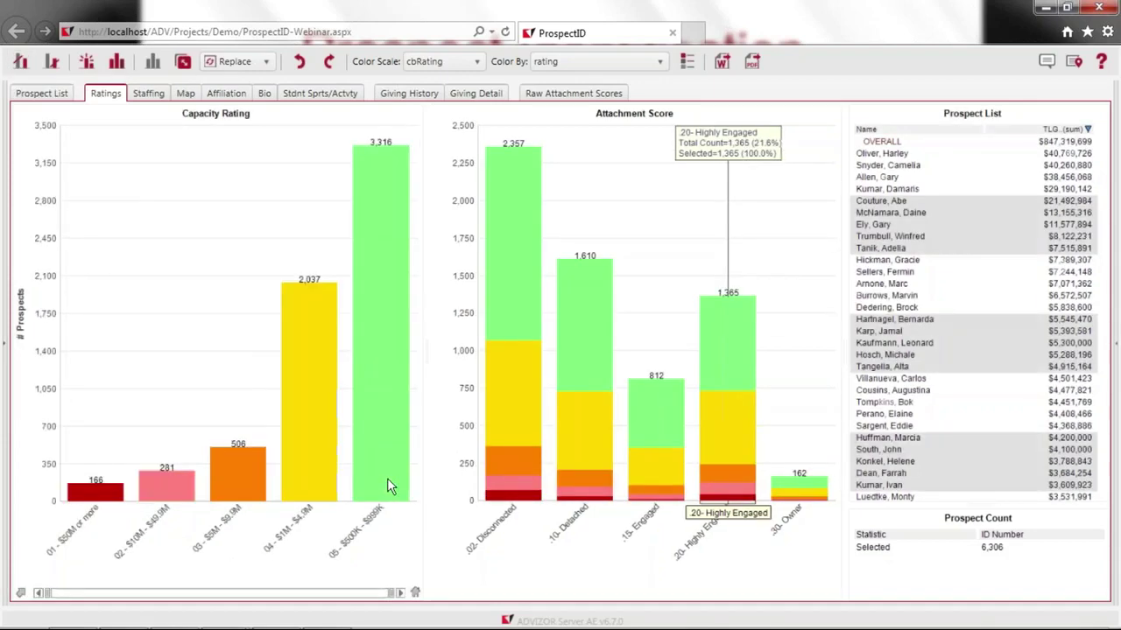
# Keep only the .20- Highly Engaged and .30- Owner attachment groups, excluding all other prospects
pyautogui.moveTo(718, 437); pyautogui.dragTo(826, 536)
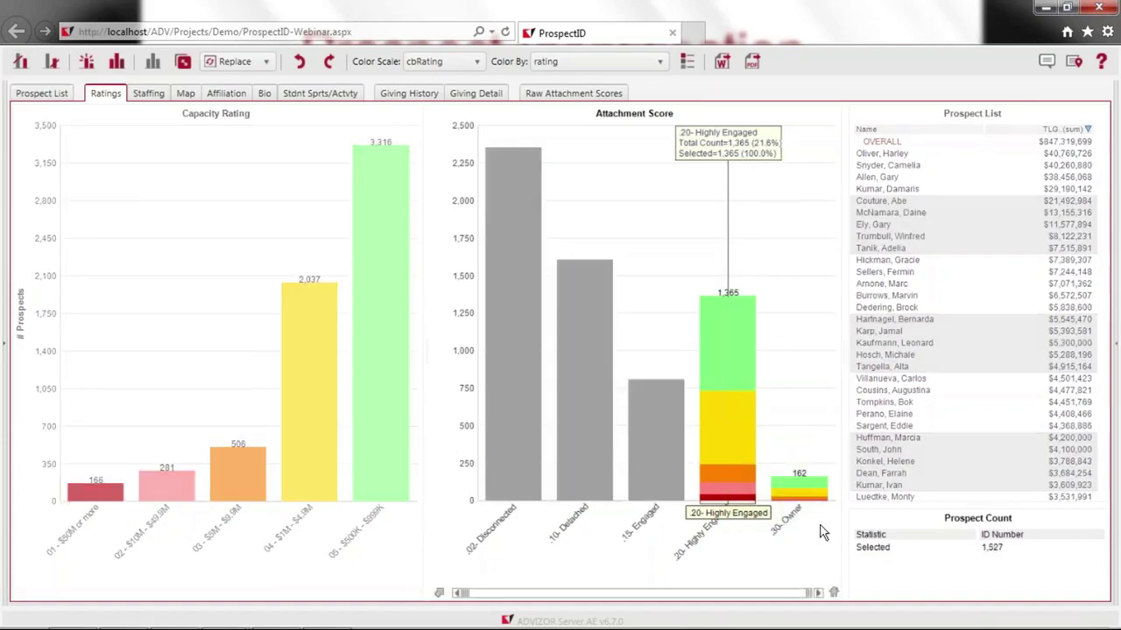
pyautogui.click(20, 61)
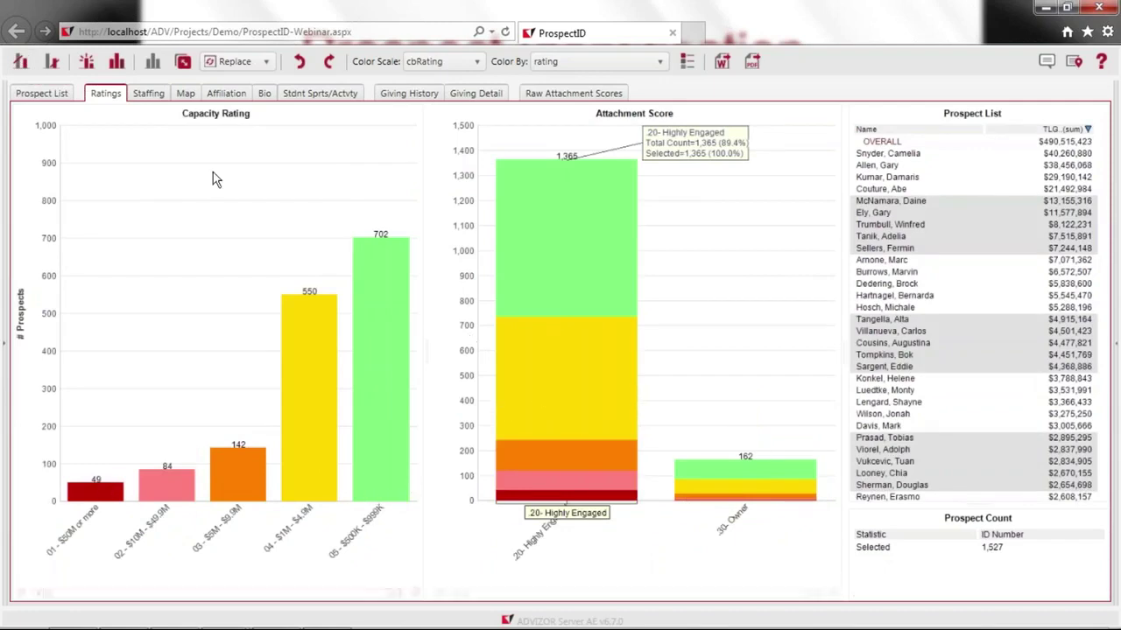
# Narrow the prospects in the Primary Staff chart to those with no assigned staff member (the "-" bar)
pyautogui.click(149, 100)
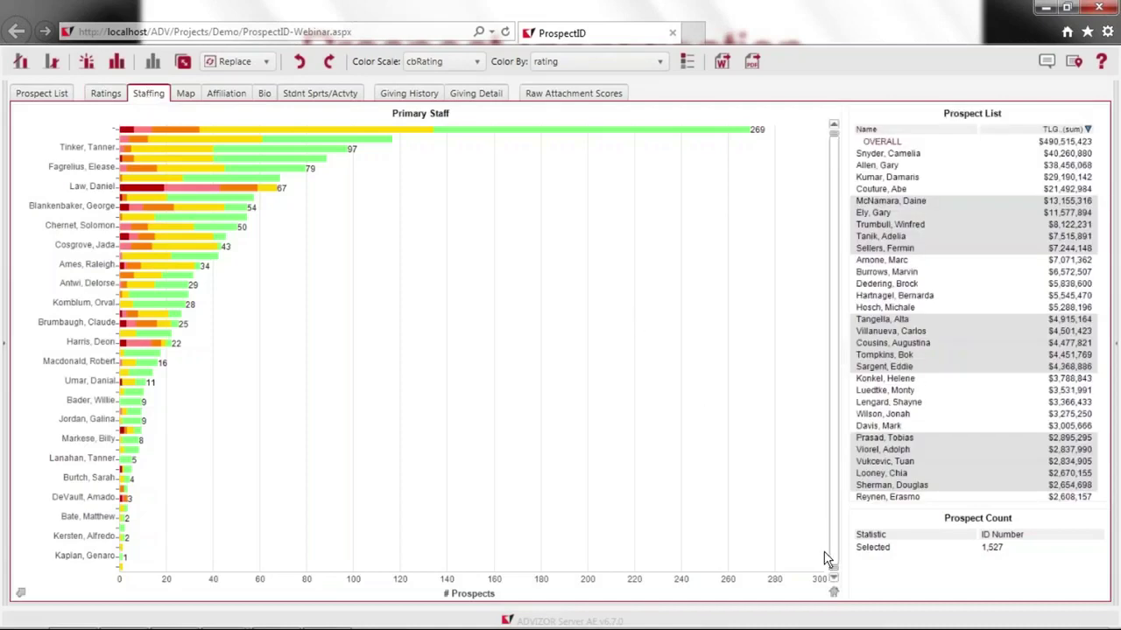
pyautogui.moveTo(833, 572); pyautogui.dragTo(825, 385)
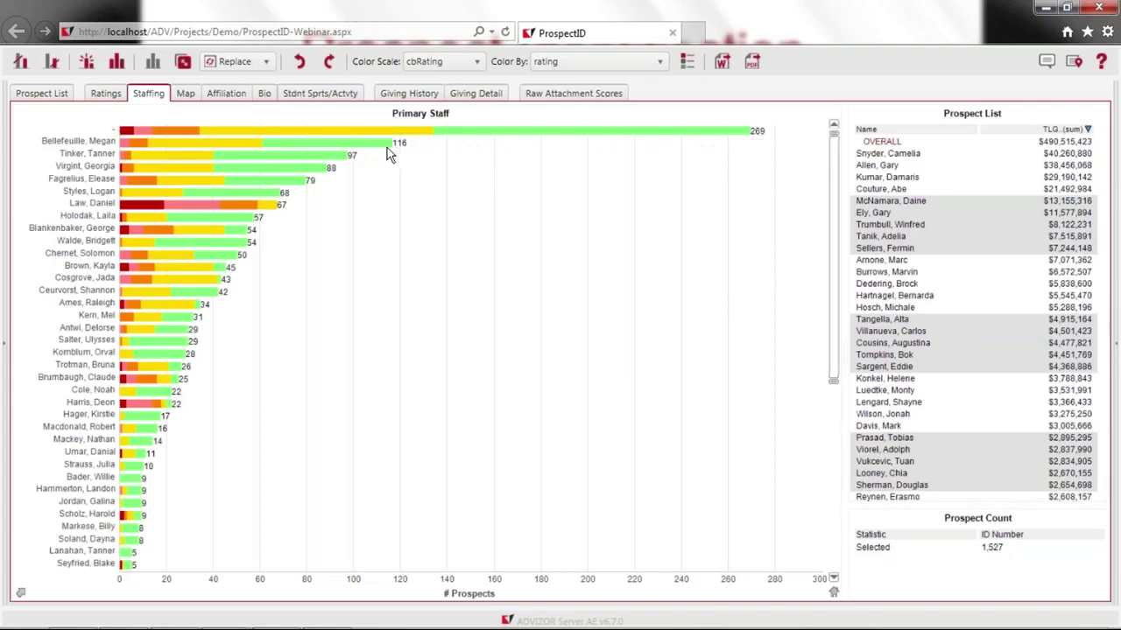
pyautogui.moveTo(382, 147)
pyautogui.click(105, 93)
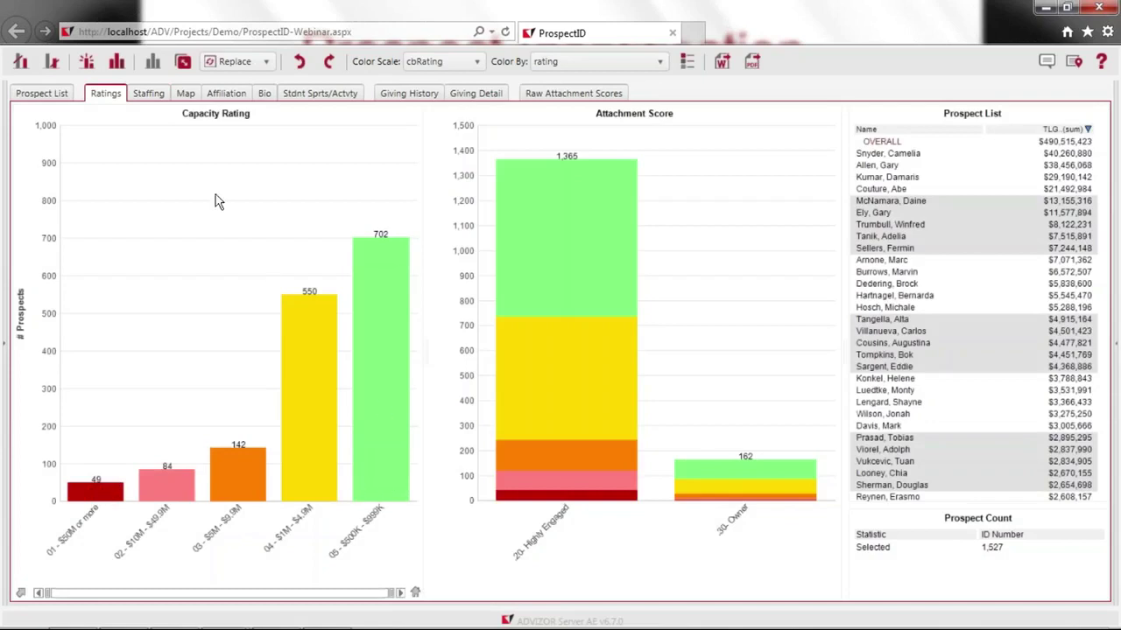
pyautogui.click(155, 96)
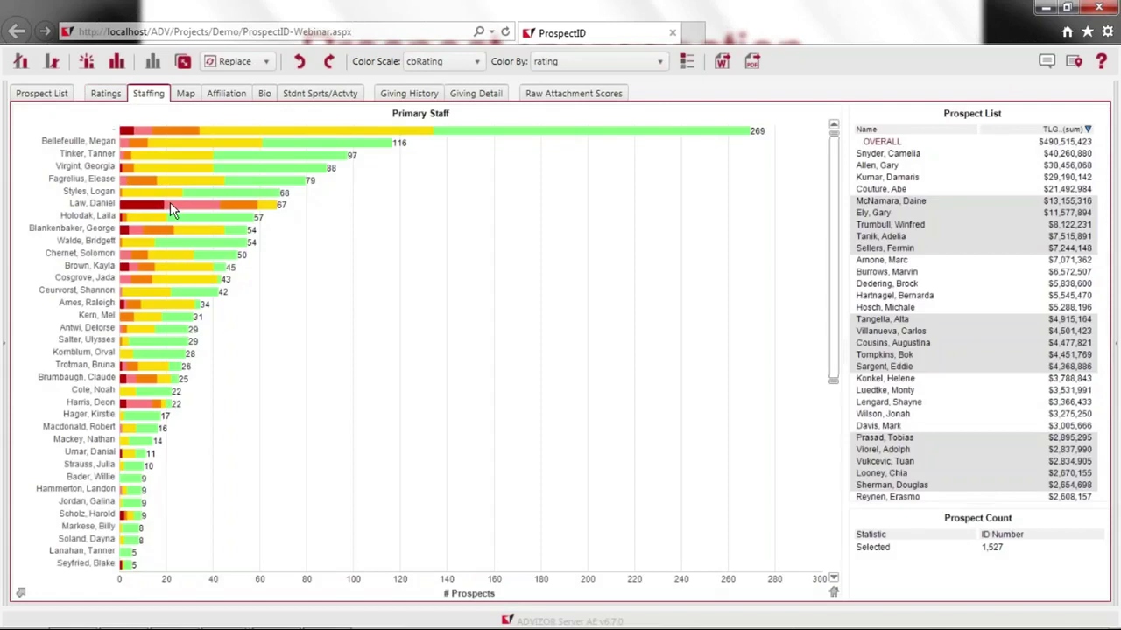
pyautogui.moveTo(171, 205)
pyautogui.click(577, 155)
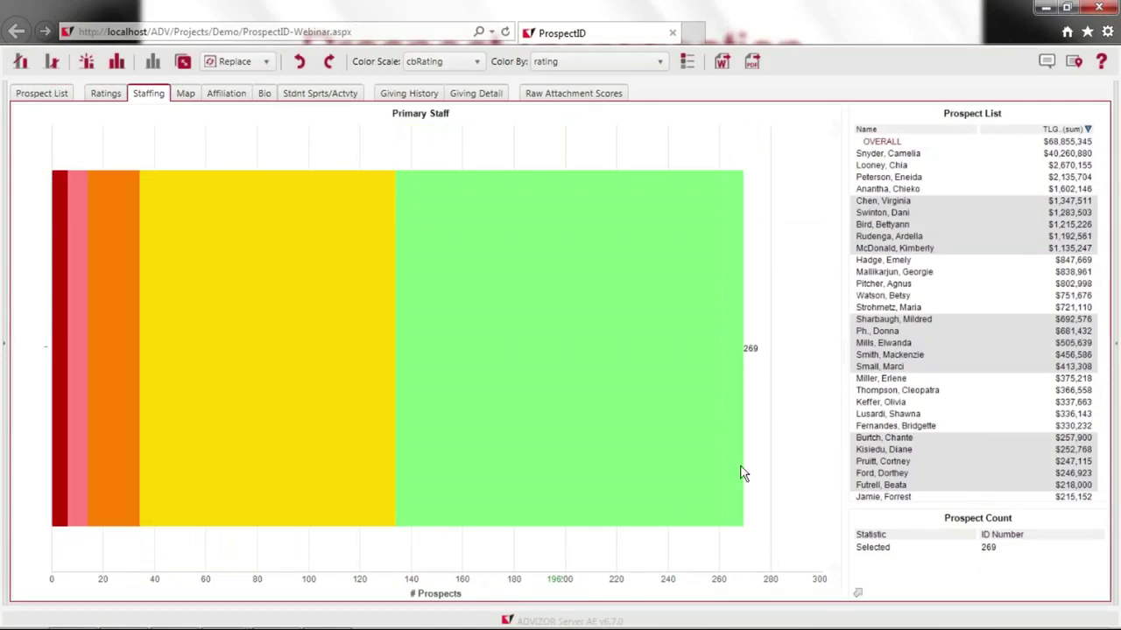
# Inspect prospect locations around Boston and New York, and keep only the prospects clustered in Northern California
pyautogui.click(184, 94)
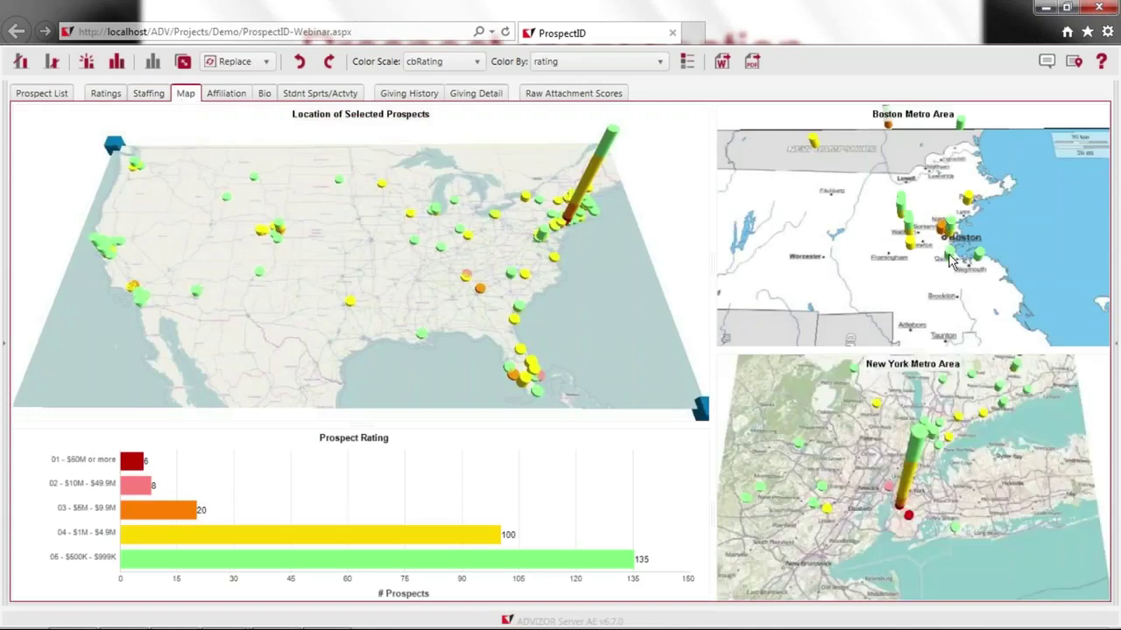
pyautogui.moveTo(951, 261)
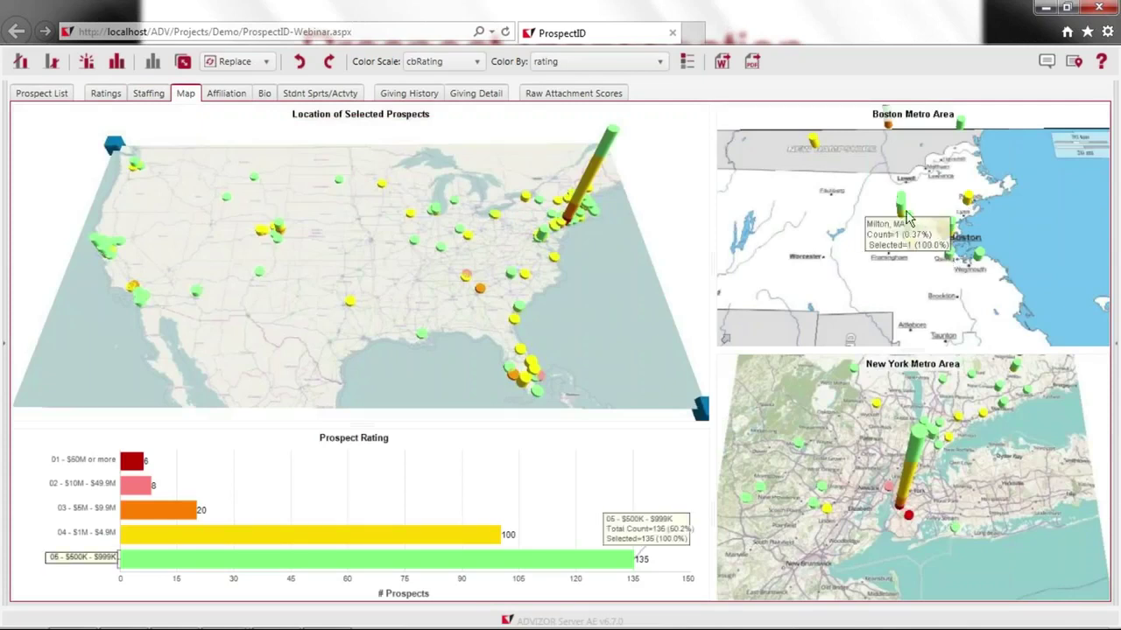
pyautogui.moveTo(899, 208)
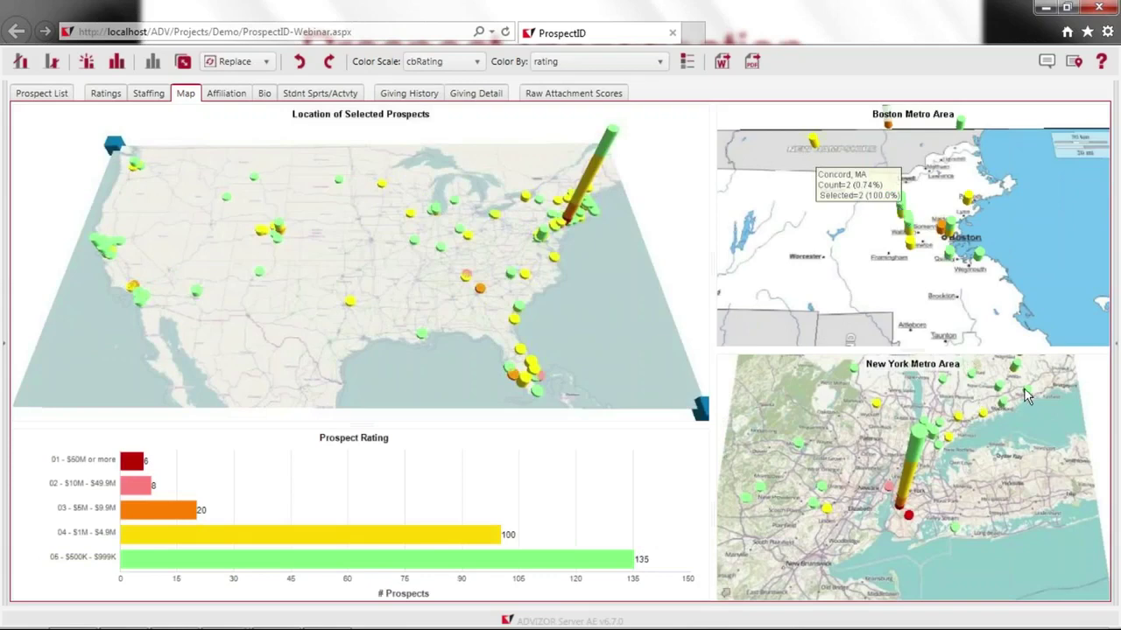
pyautogui.moveTo(1027, 396)
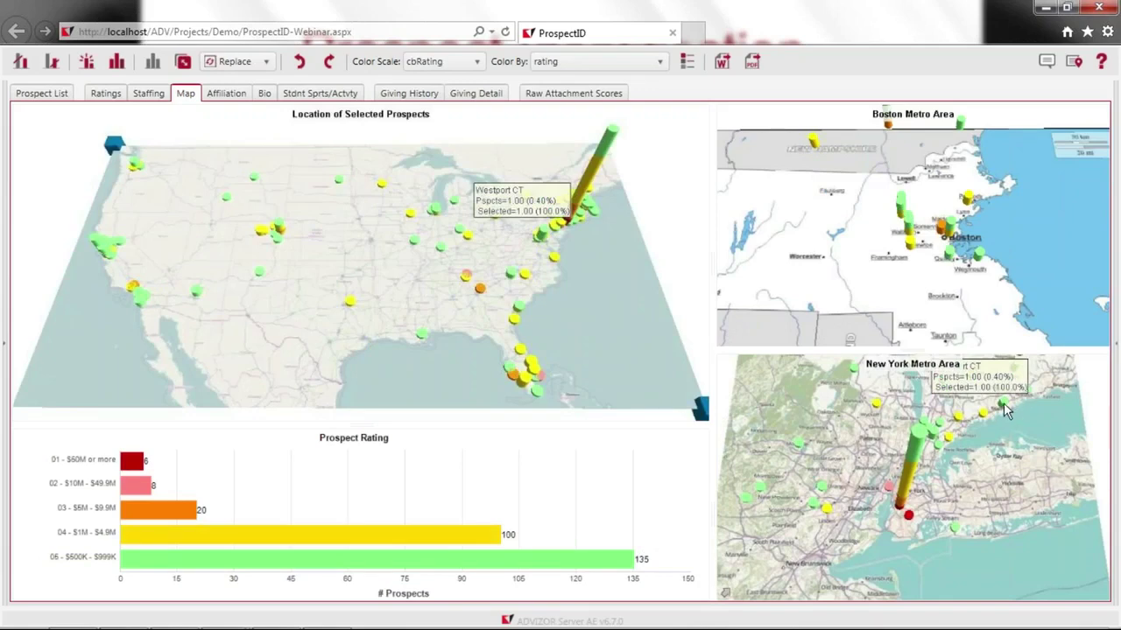
pyautogui.moveTo(1005, 411)
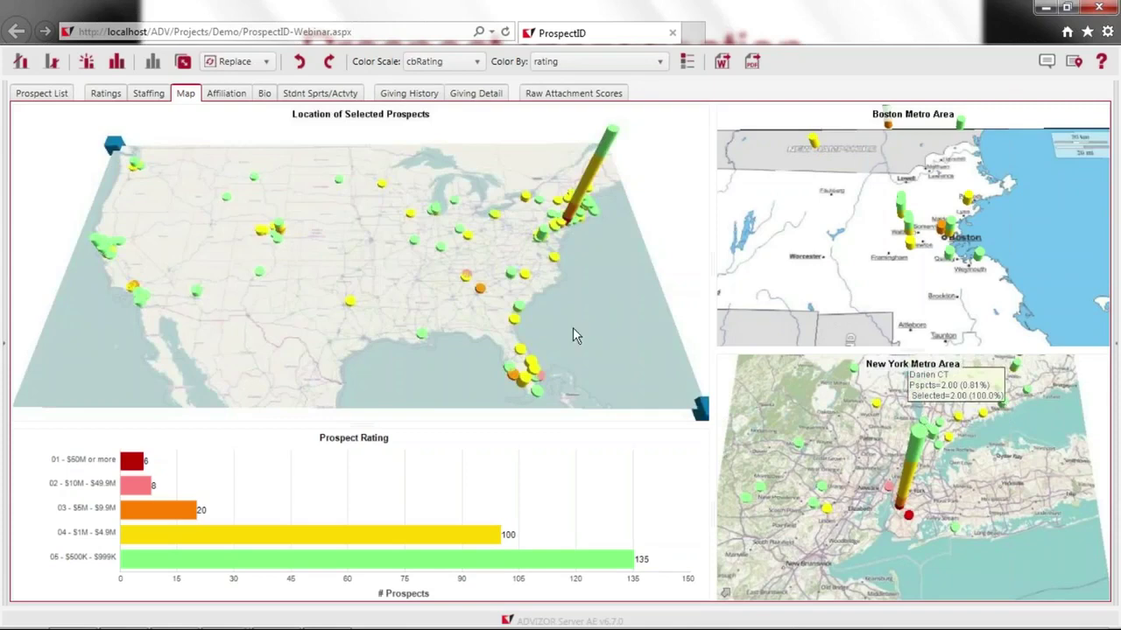
pyautogui.moveTo(70, 212); pyautogui.dragTo(139, 271)
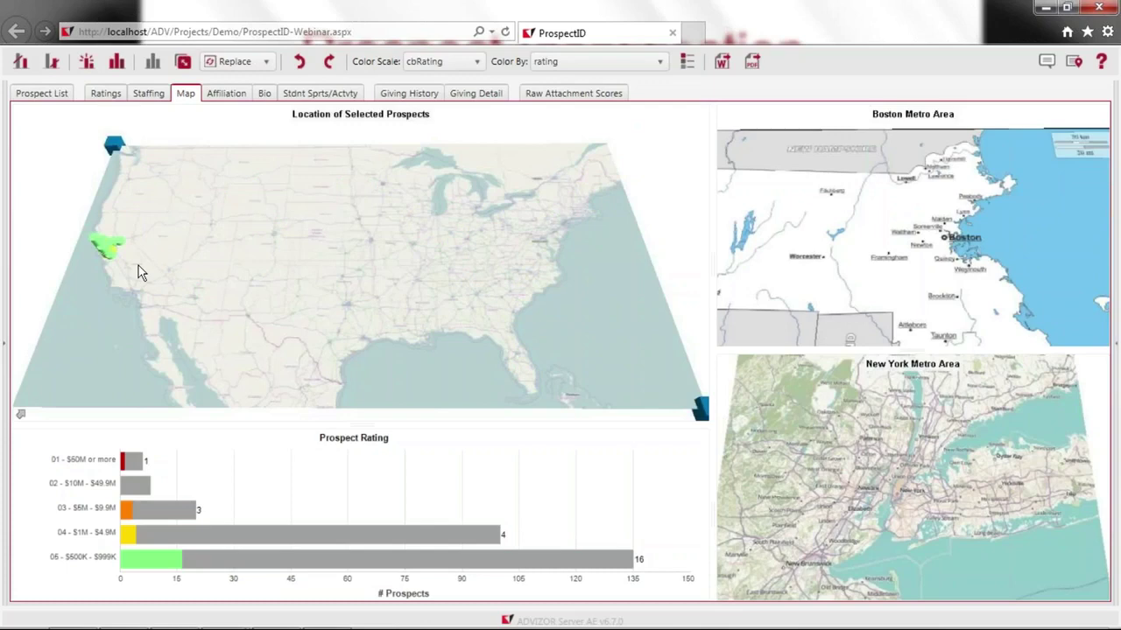
pyautogui.click(22, 63)
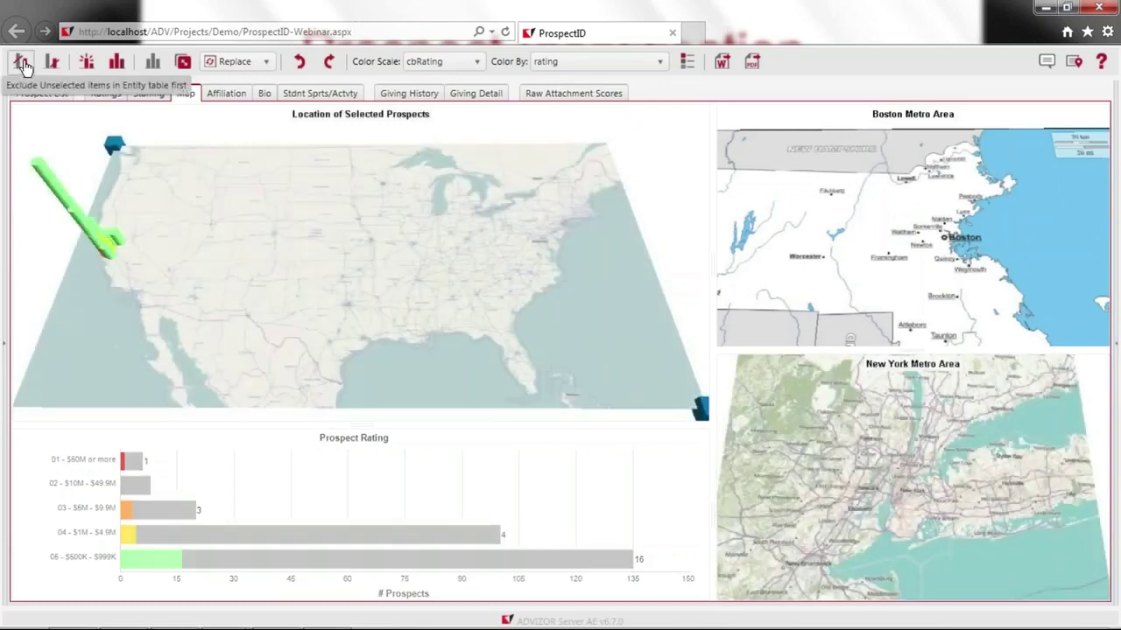
# Review the remaining prospects in the full prospect list and show their combined giving history
pyautogui.click(37, 97)
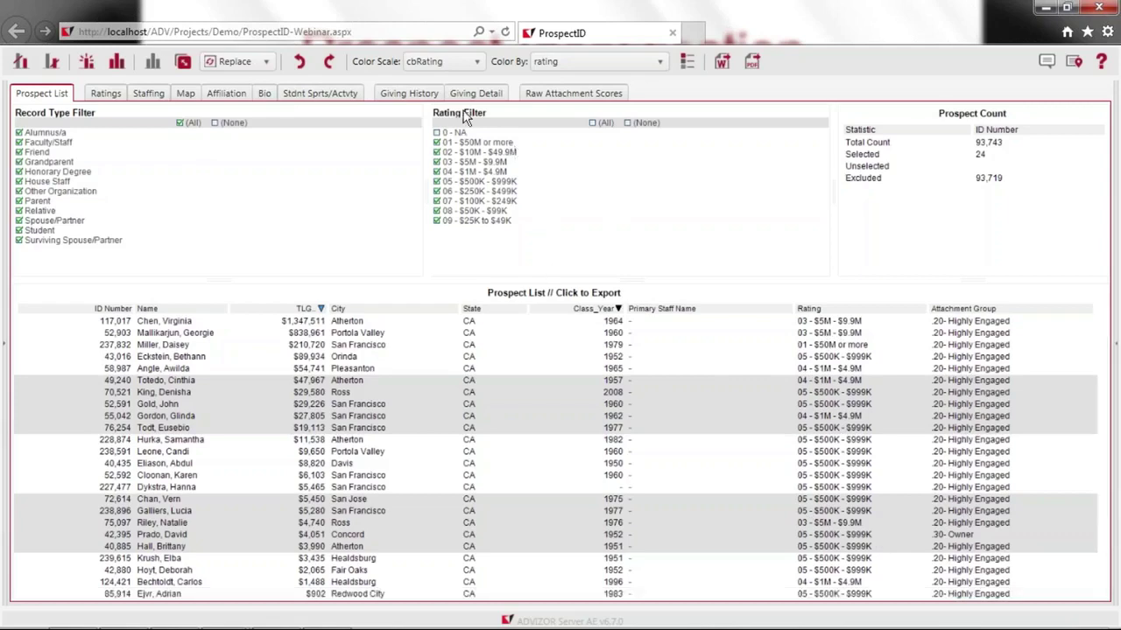
pyautogui.click(409, 94)
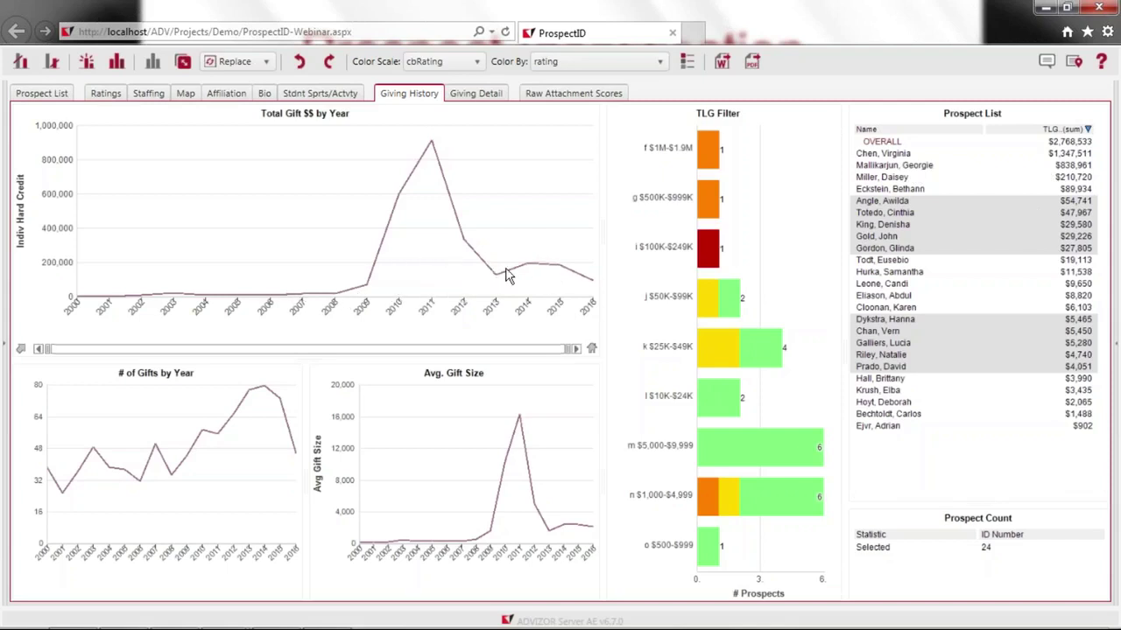
# Select the prospect with the highest TLG and show that person's gift details sorted by hard credit from highest to lowest
pyautogui.click(886, 156)
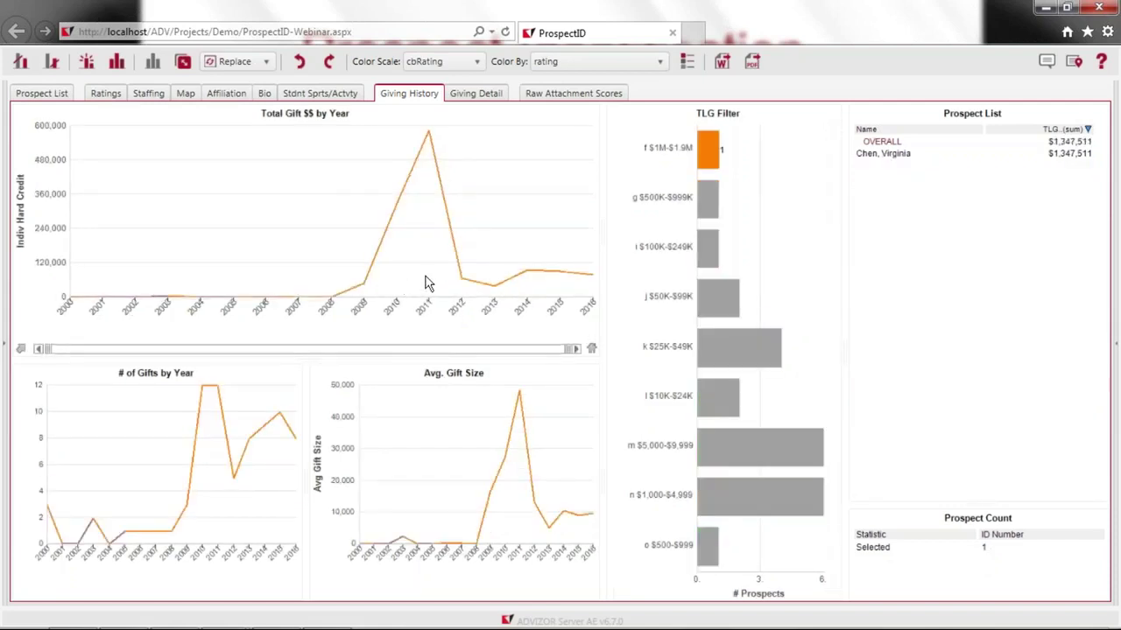
pyautogui.click(462, 98)
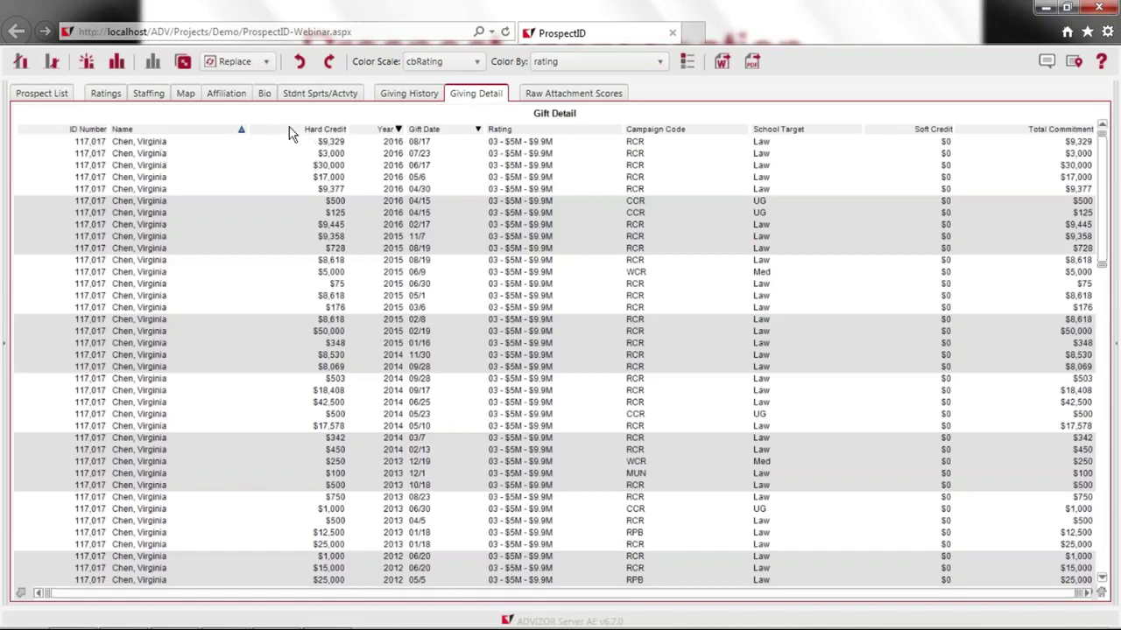
pyautogui.click(292, 131)
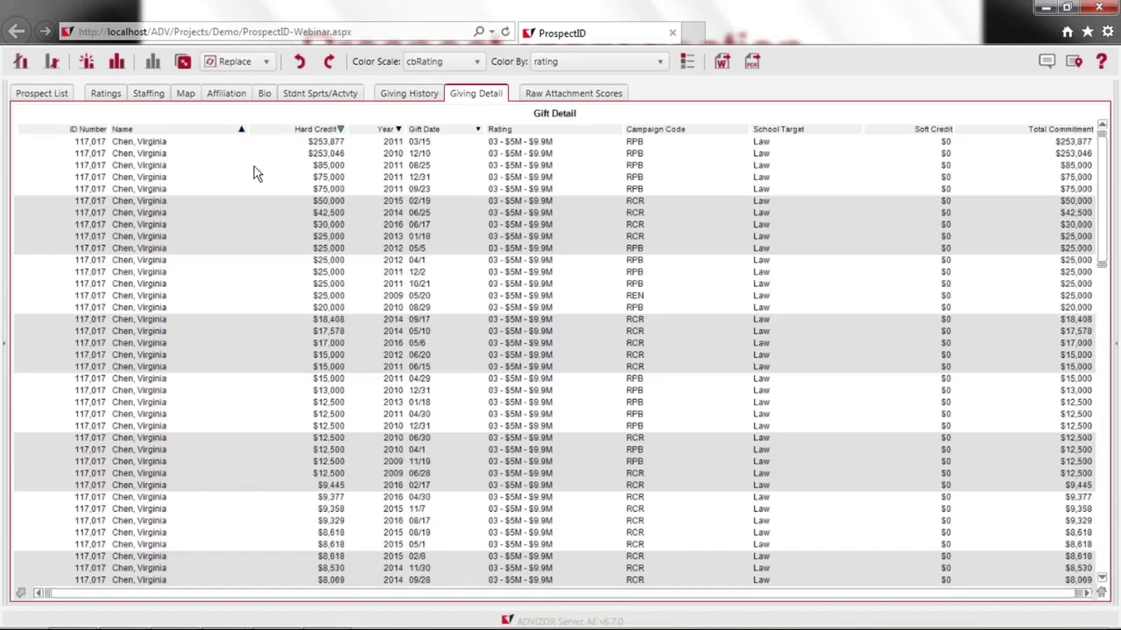
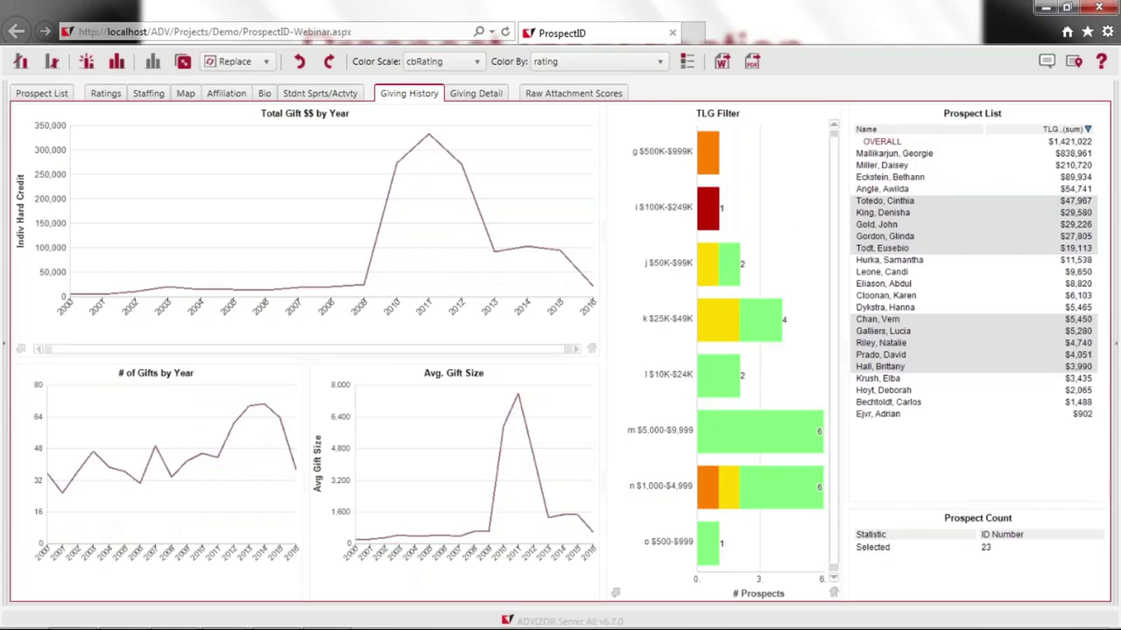
# Restore the selection to all TLG levels from $500-$999 to $1M-$1.9M and show the prospects' raw attachment scores
pyautogui.click(299, 63)
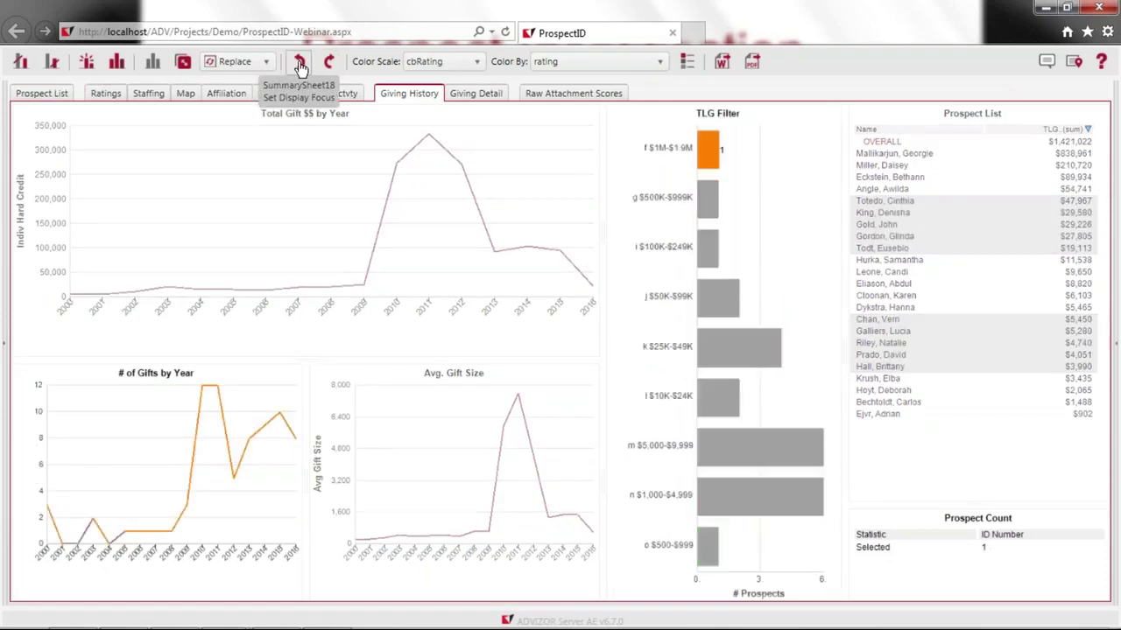
pyautogui.moveTo(674, 151); pyautogui.dragTo(742, 560)
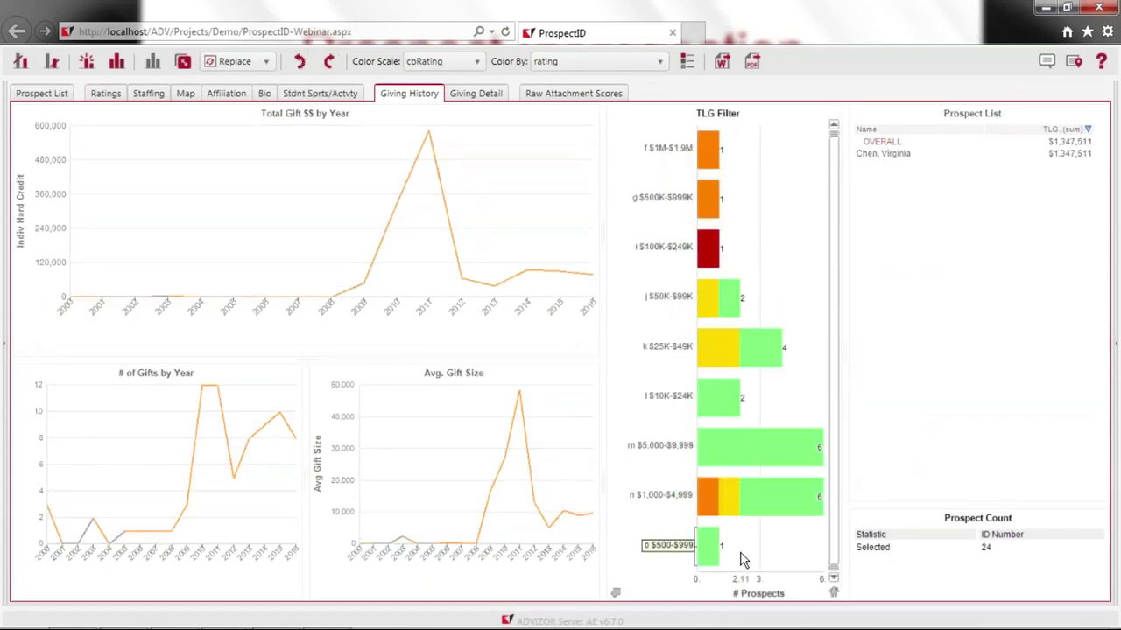
pyautogui.click(539, 97)
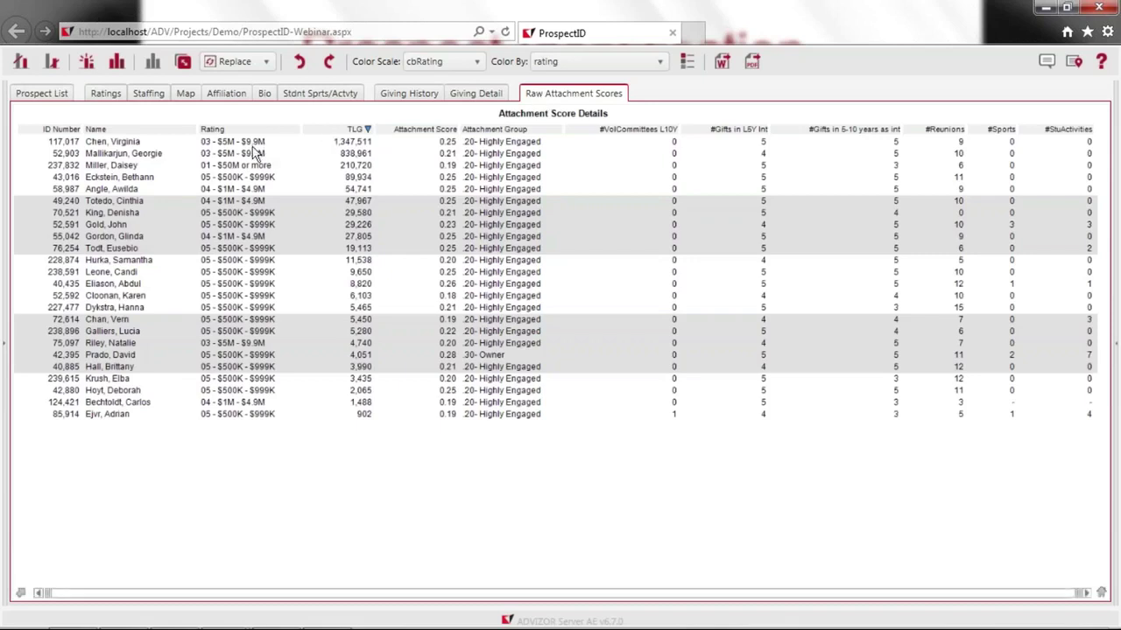
# Sort the attachment score details by attachment score from highest to lowest
pyautogui.click(429, 134)
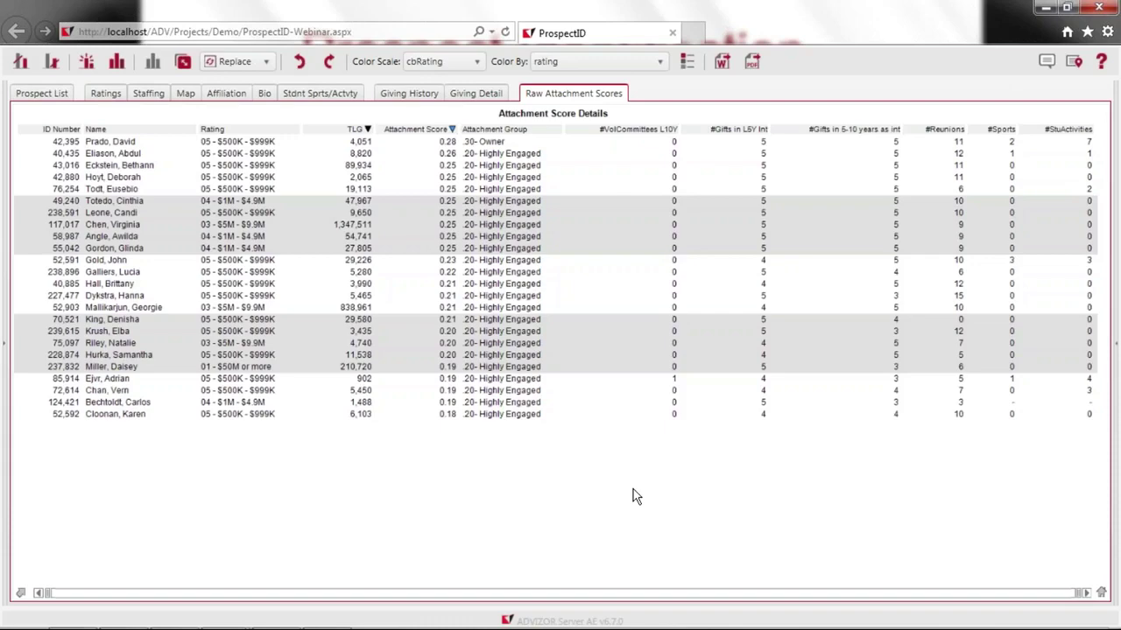
# Export only the selected prospects from the prospect list as CSV and open DataExport.csv in Excel
pyautogui.click(40, 97)
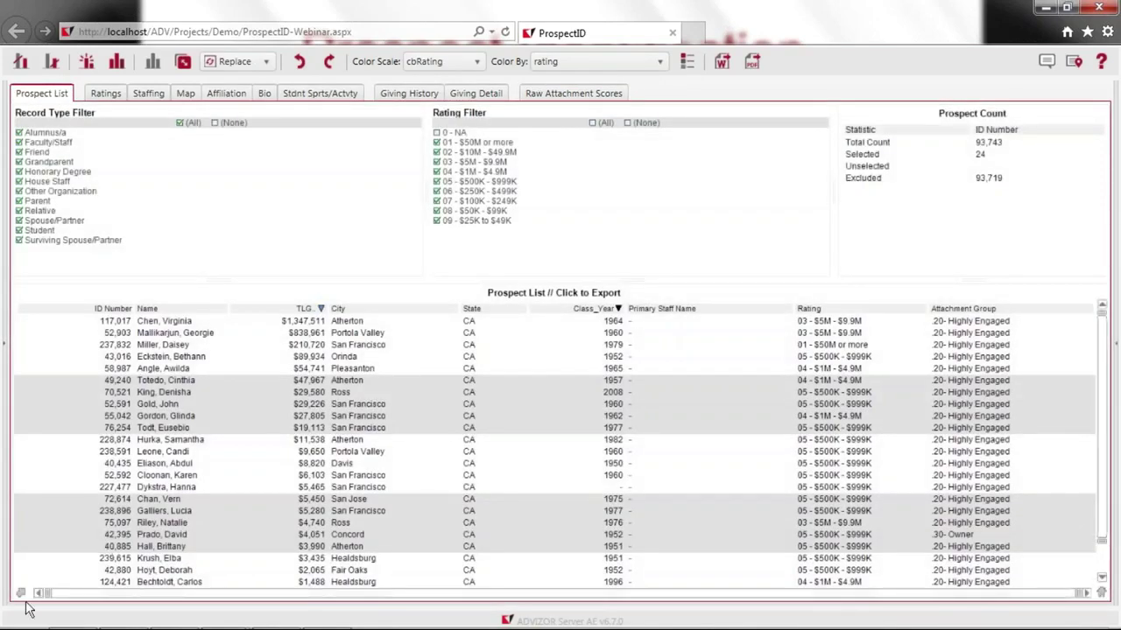
pyautogui.moveTo(21, 594)
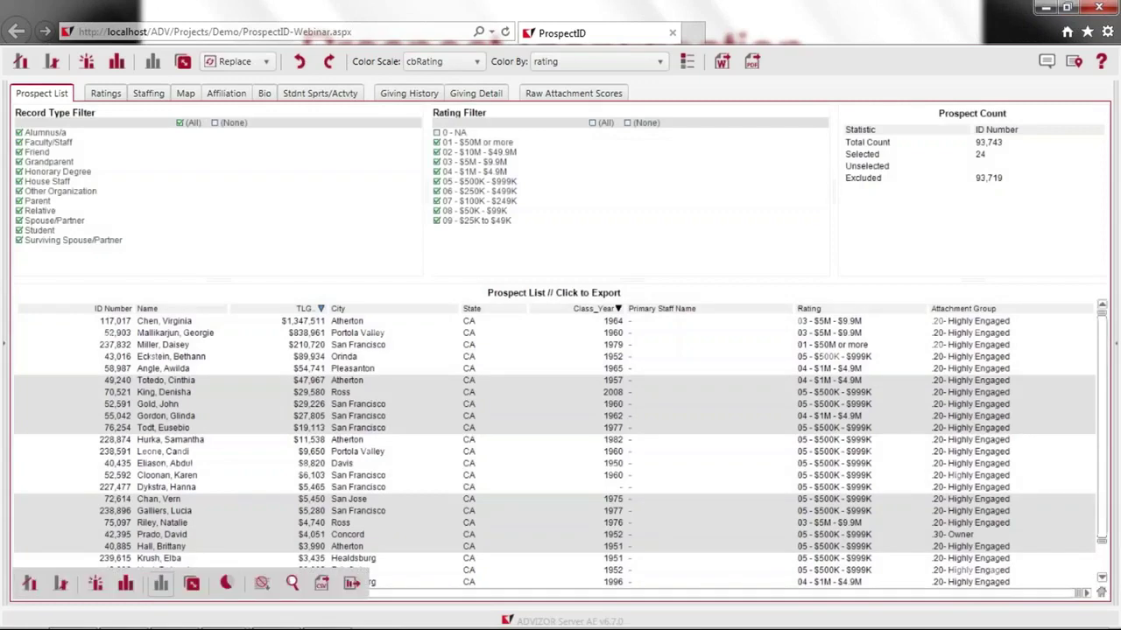
pyautogui.click(323, 586)
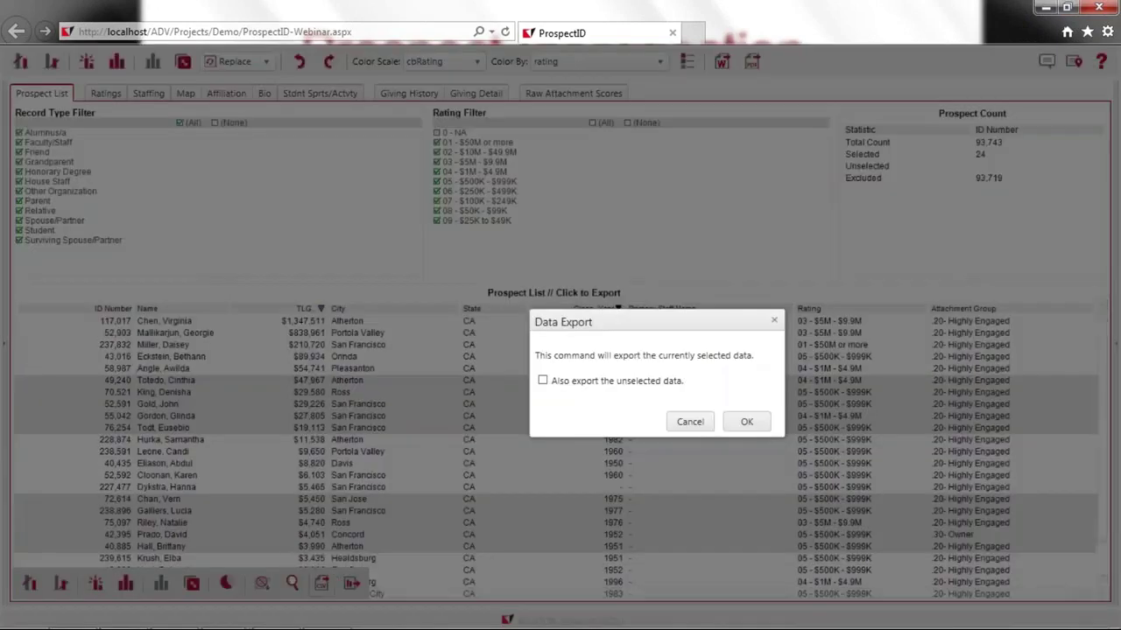
pyautogui.click(747, 423)
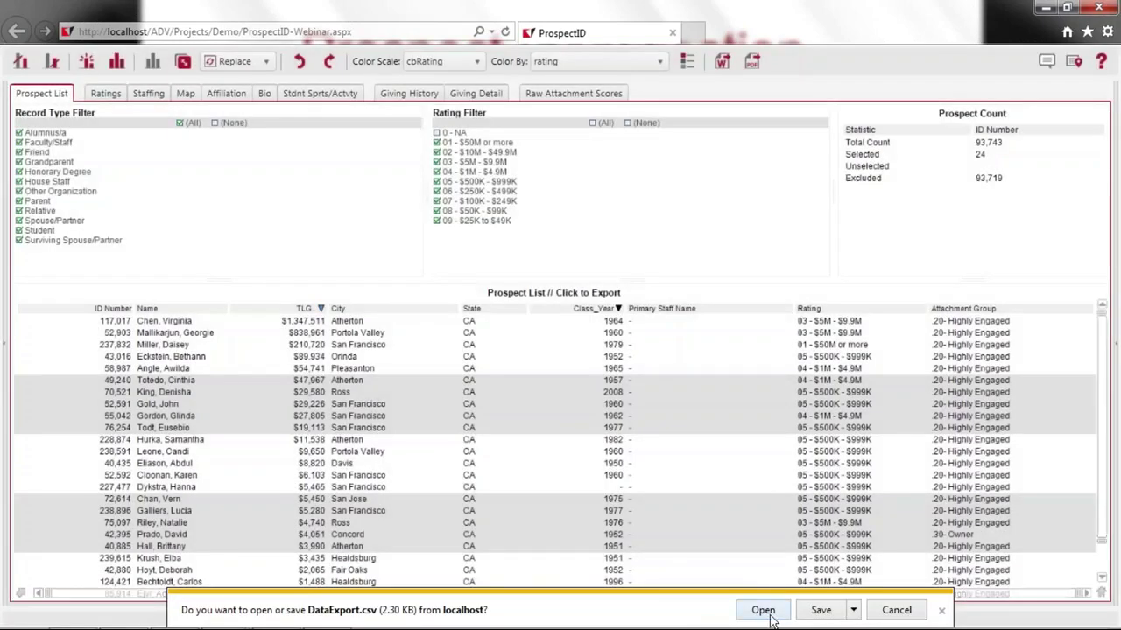
pyautogui.click(769, 615)
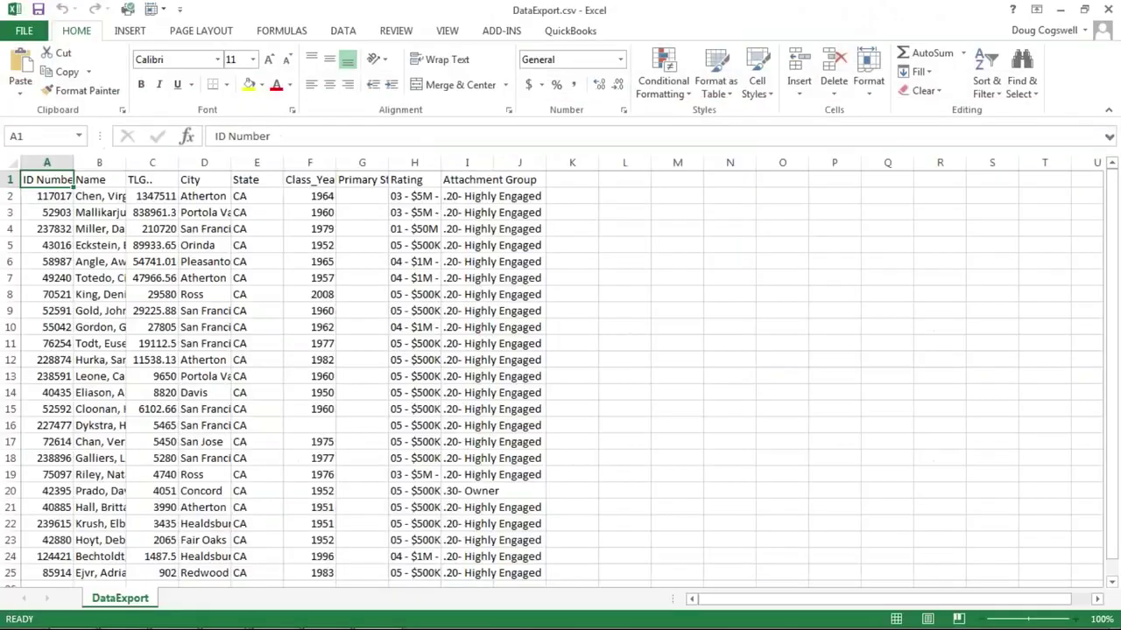
# Make the header row of the exported prospect list bold and fit all column widths to their contents
pyautogui.click(11, 179)
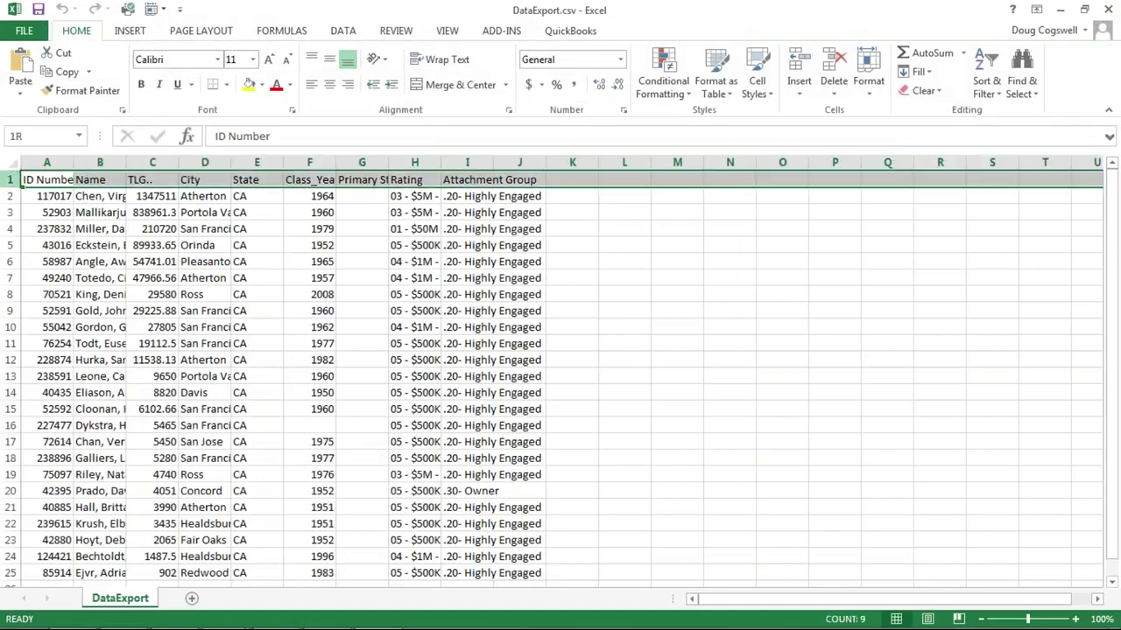
pyautogui.click(140, 84)
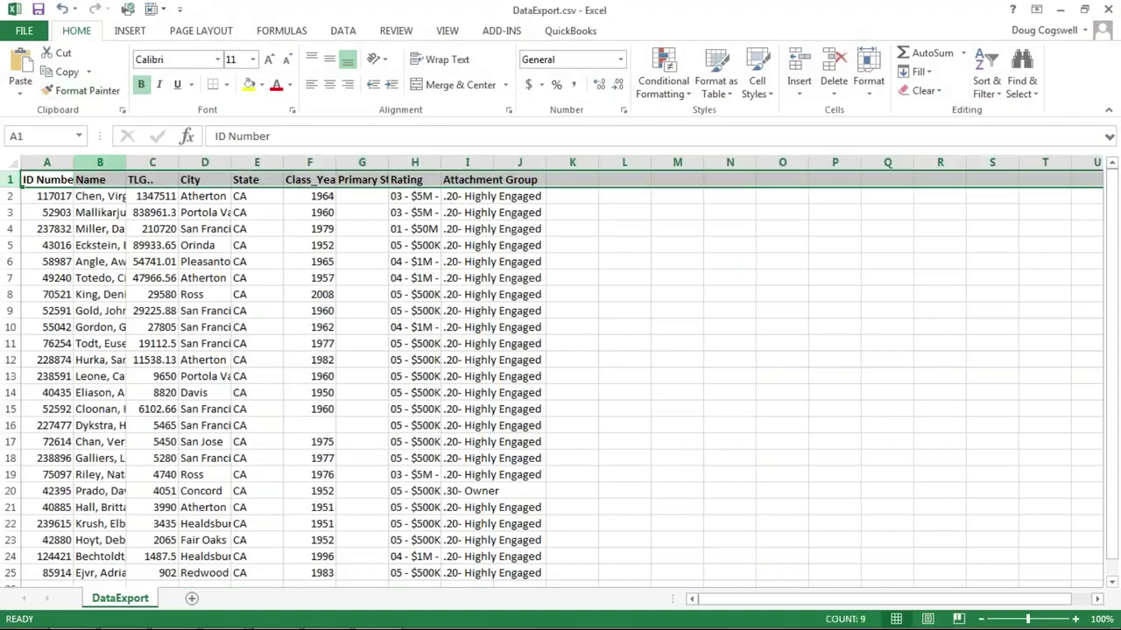
pyautogui.click(13, 163)
pyautogui.doubleClick(73, 163)
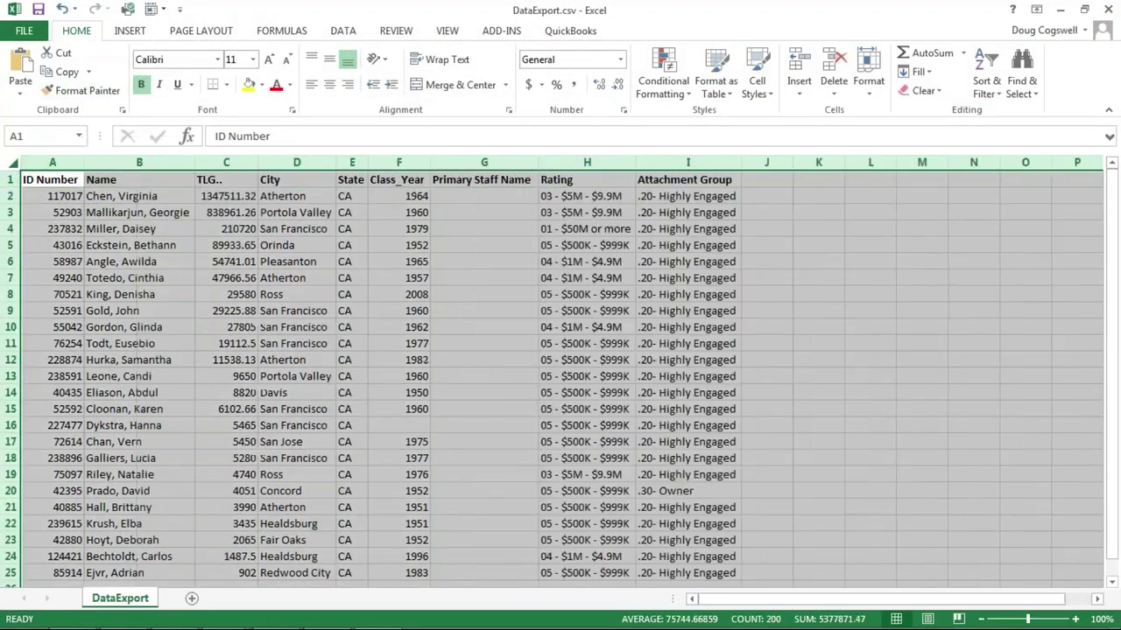
# Review the exported prospect rows and close DataExport.csv without saving the changes
pyautogui.scroll(-8, 739, 277)
pyautogui.scroll(7, 739, 278)
pyautogui.scroll(1, 740, 277)
pyautogui.click(1107, 10)
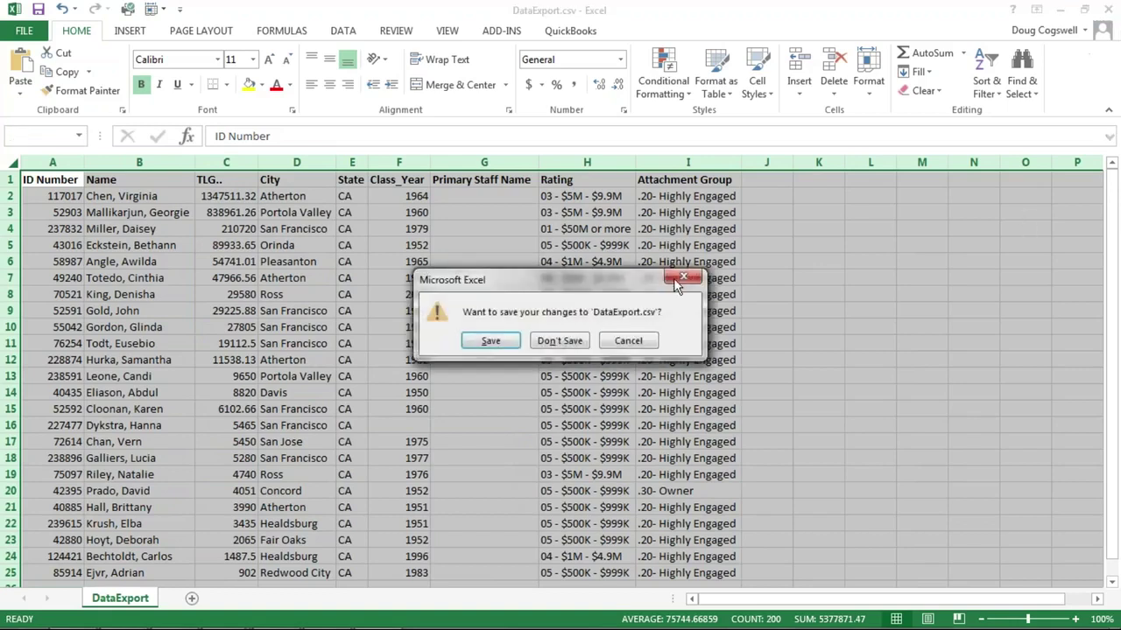
pyautogui.click(561, 340)
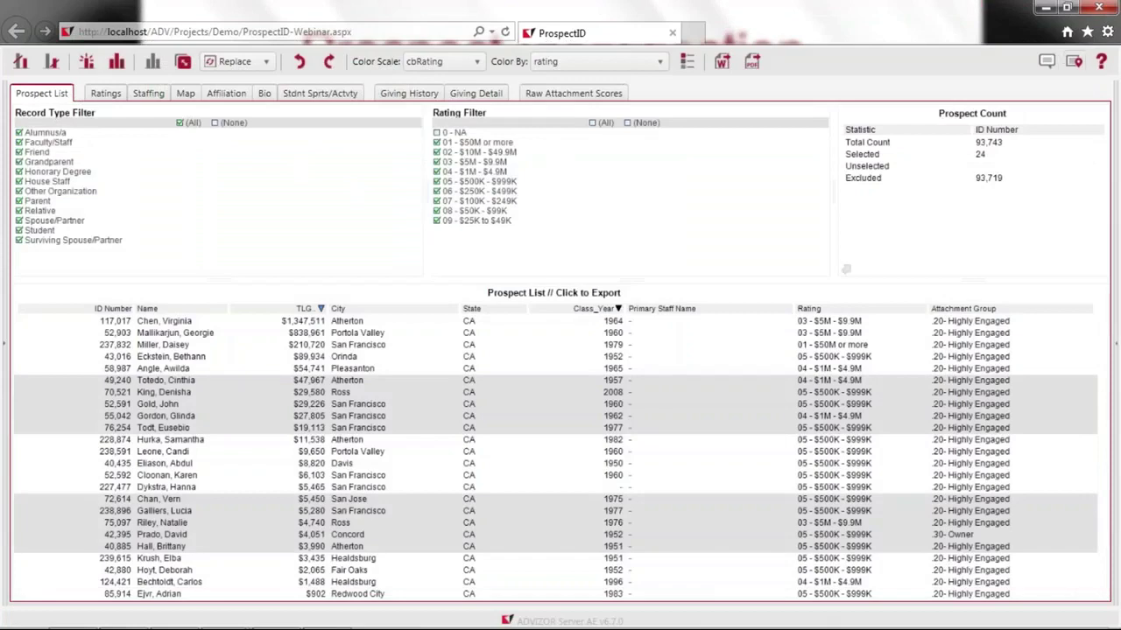
# Review the selected prospects' capacity rating and attachment score charts, including the $50M or more group, and close the dashboard
pyautogui.click(105, 93)
pyautogui.moveTo(94, 490)
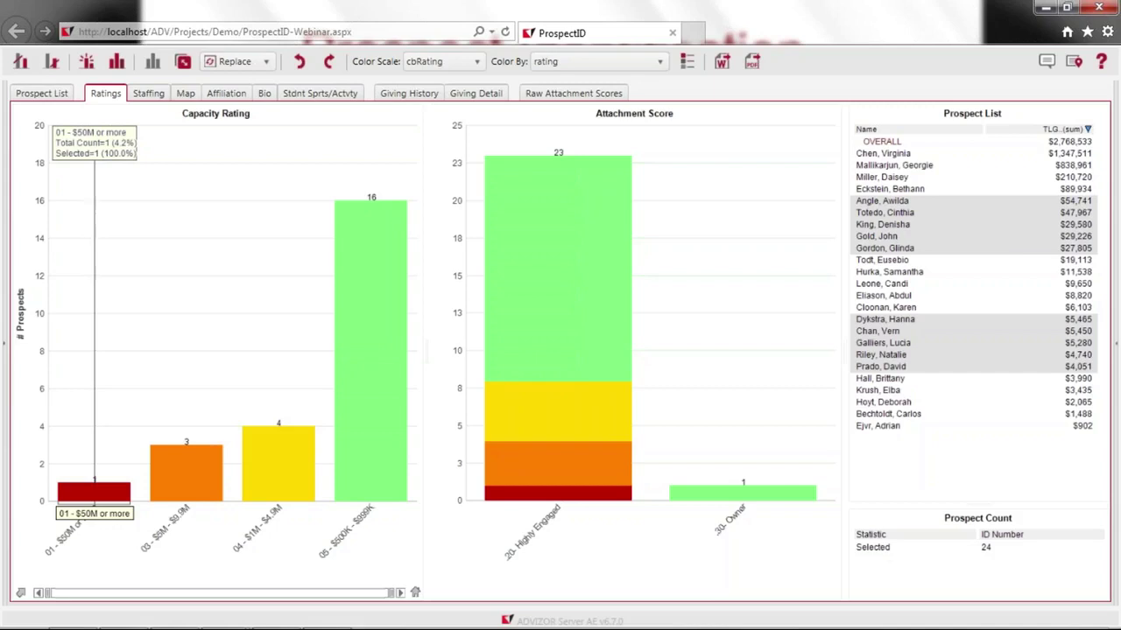
pyautogui.click(1106, 9)
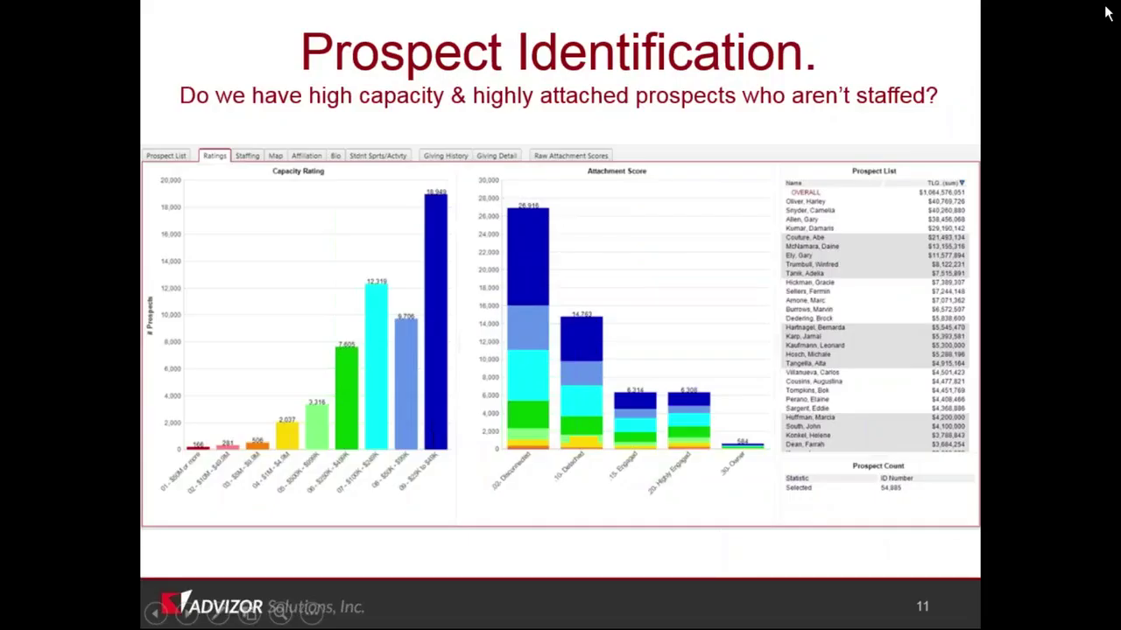
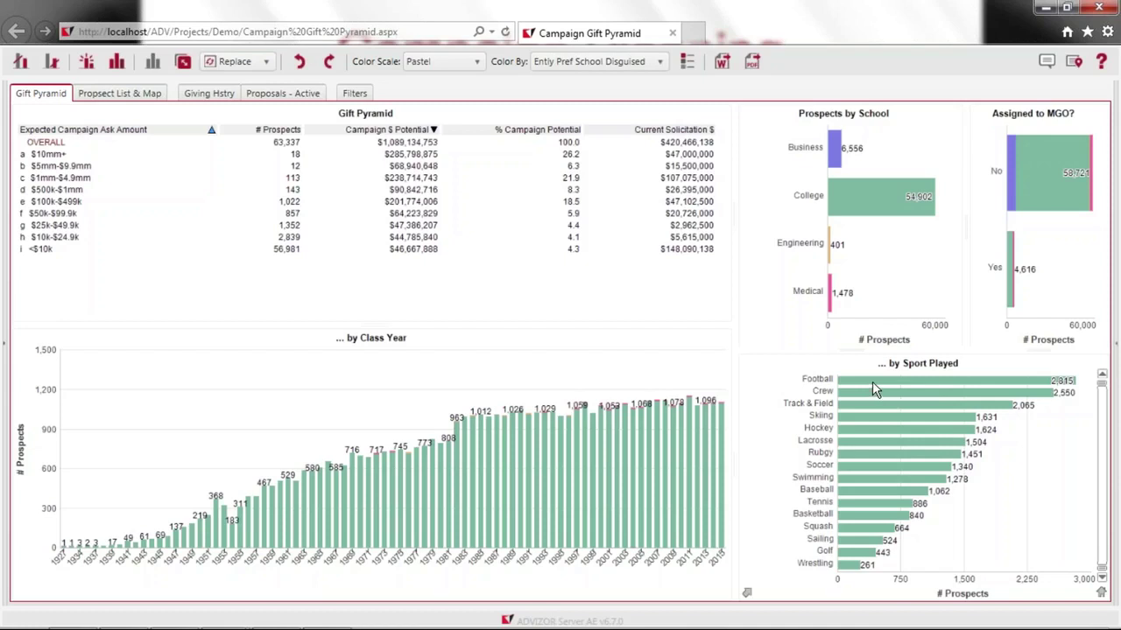
# Keep only the prospects who played Football in the campaign gift pyramid and exclude the other sports from the sport chart
pyautogui.moveTo(872, 381)
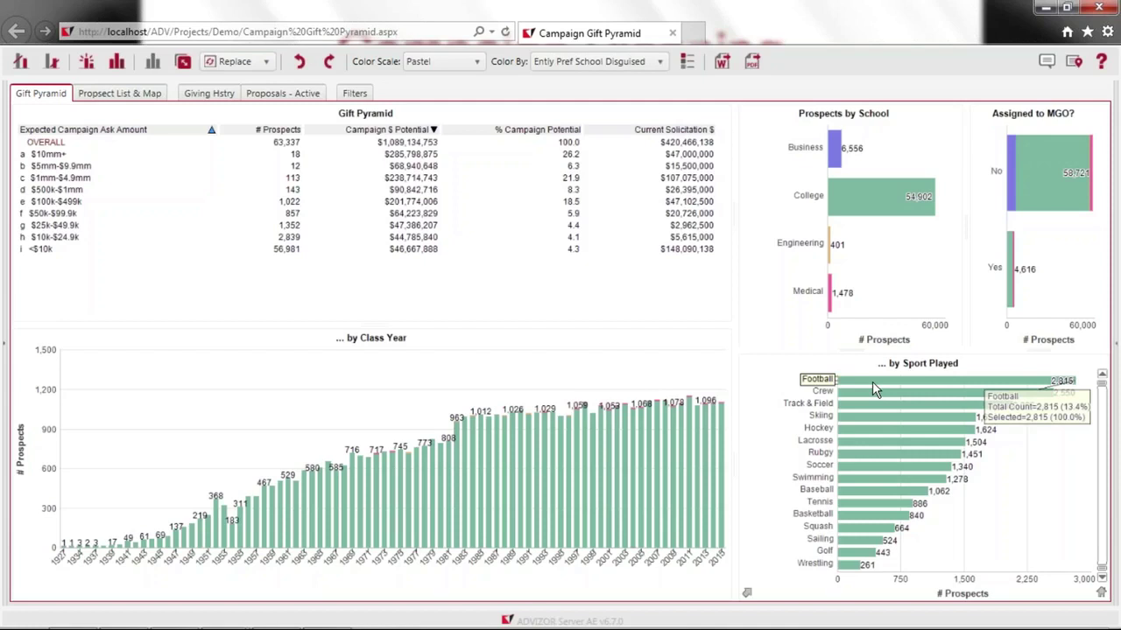
pyautogui.click(872, 382)
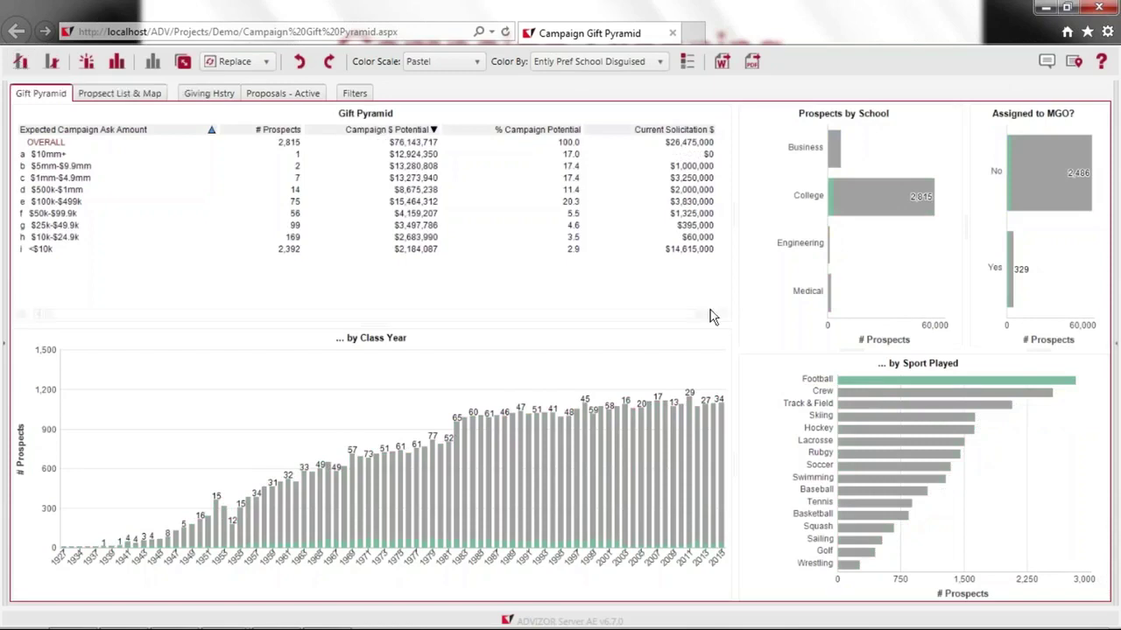
pyautogui.click(20, 62)
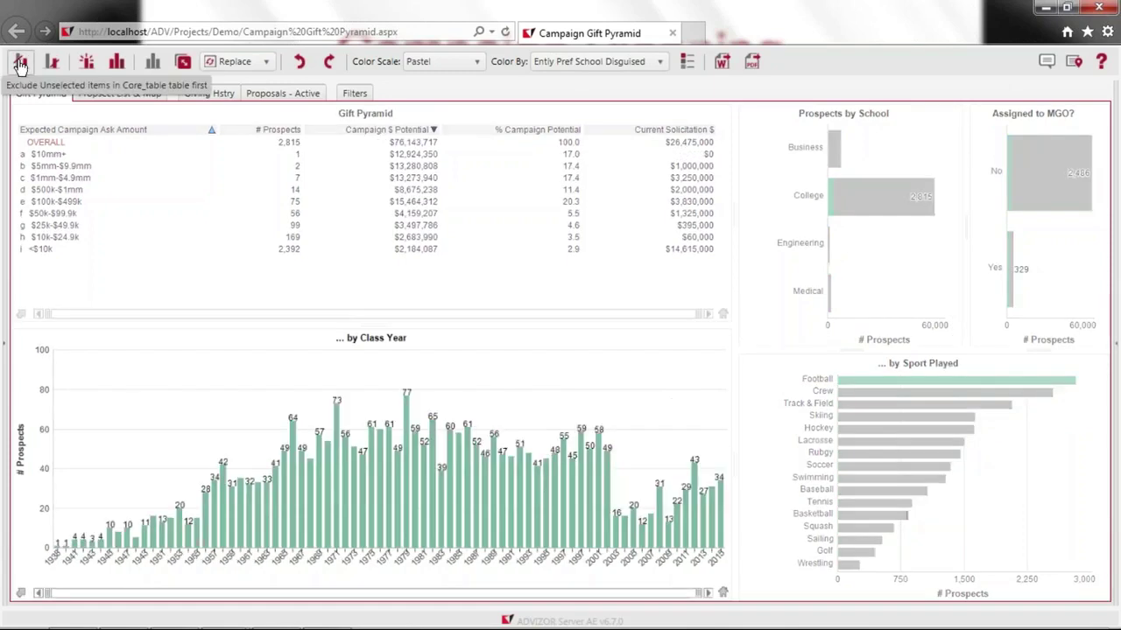
pyautogui.click(893, 382)
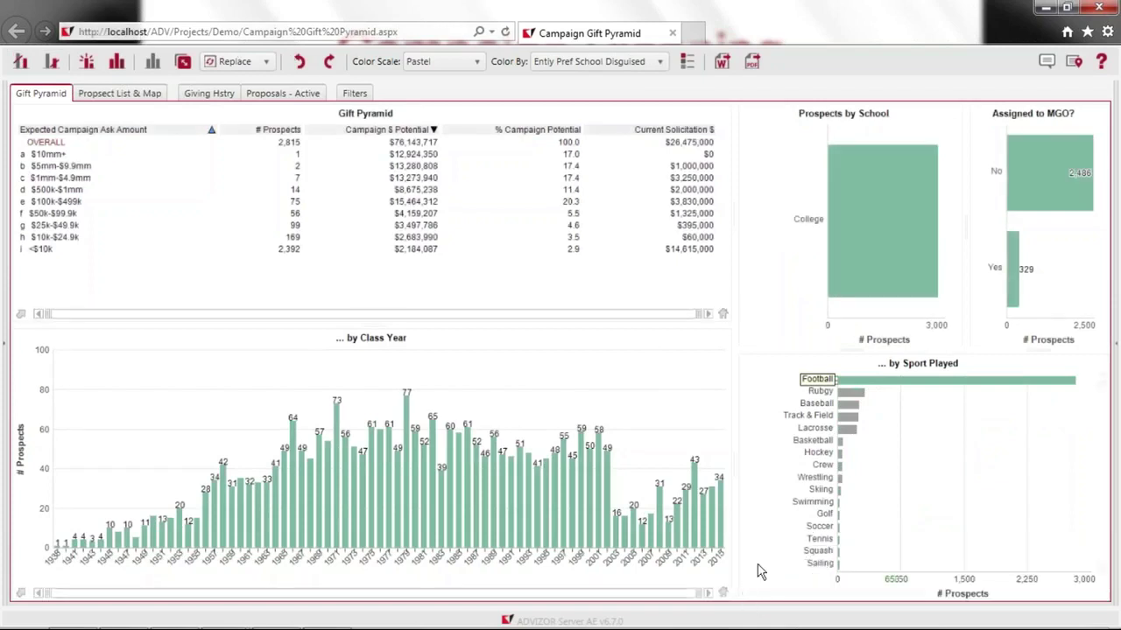
pyautogui.moveTo(748, 596)
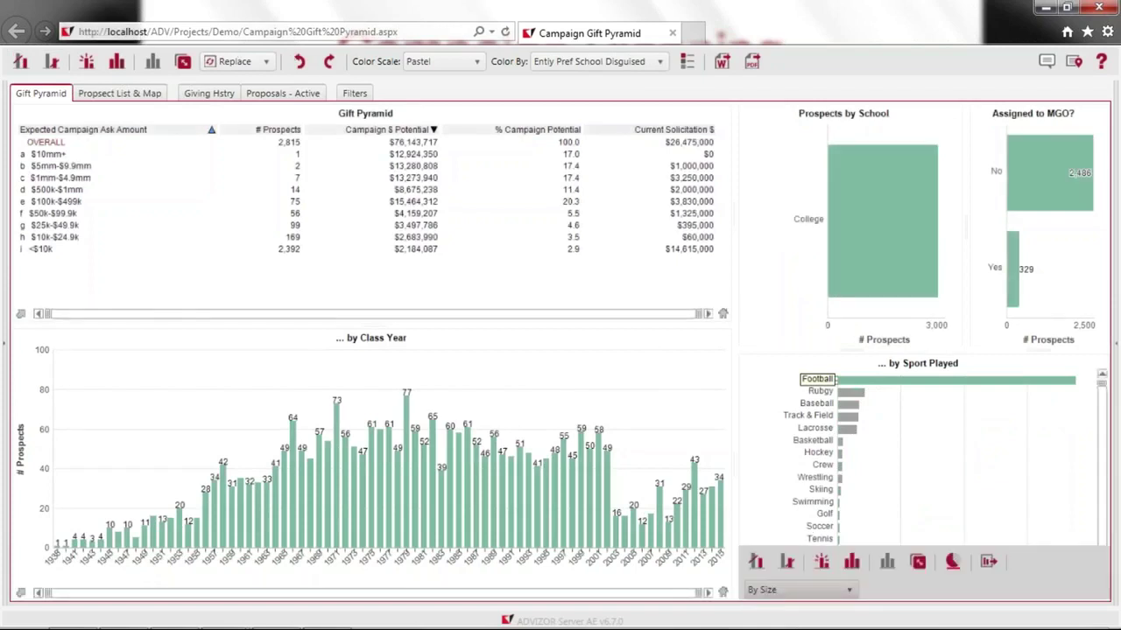
pyautogui.click(757, 563)
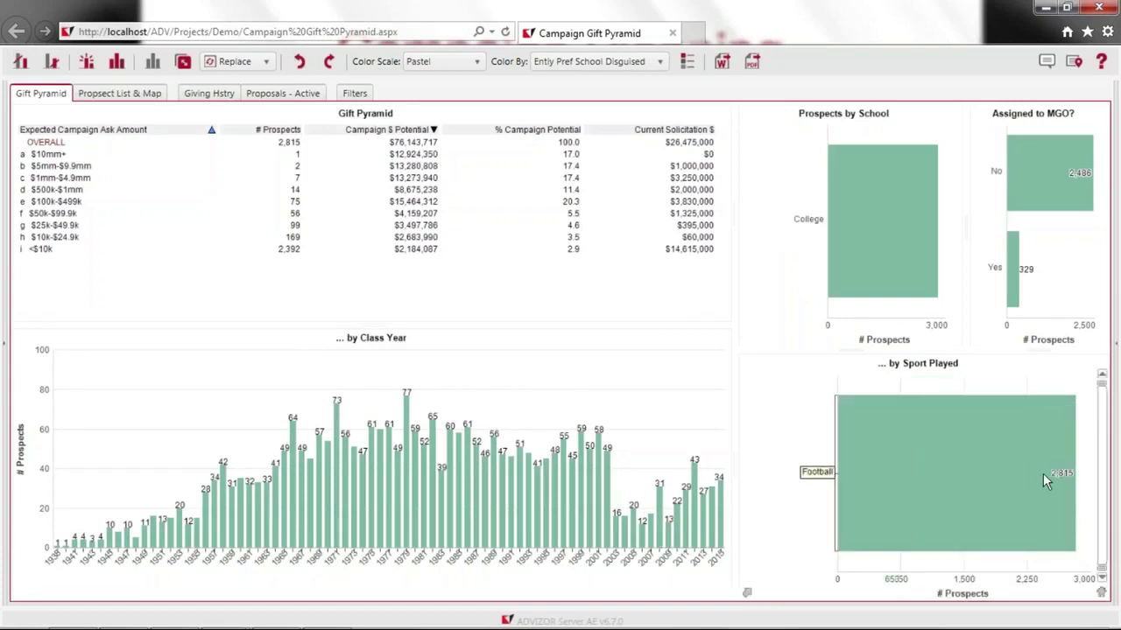
# Restrict the football prospects to the expected ask levels $10mm+, $5mm-$9.9mm and $1mm-$4.9mm
pyautogui.moveTo(1053, 478)
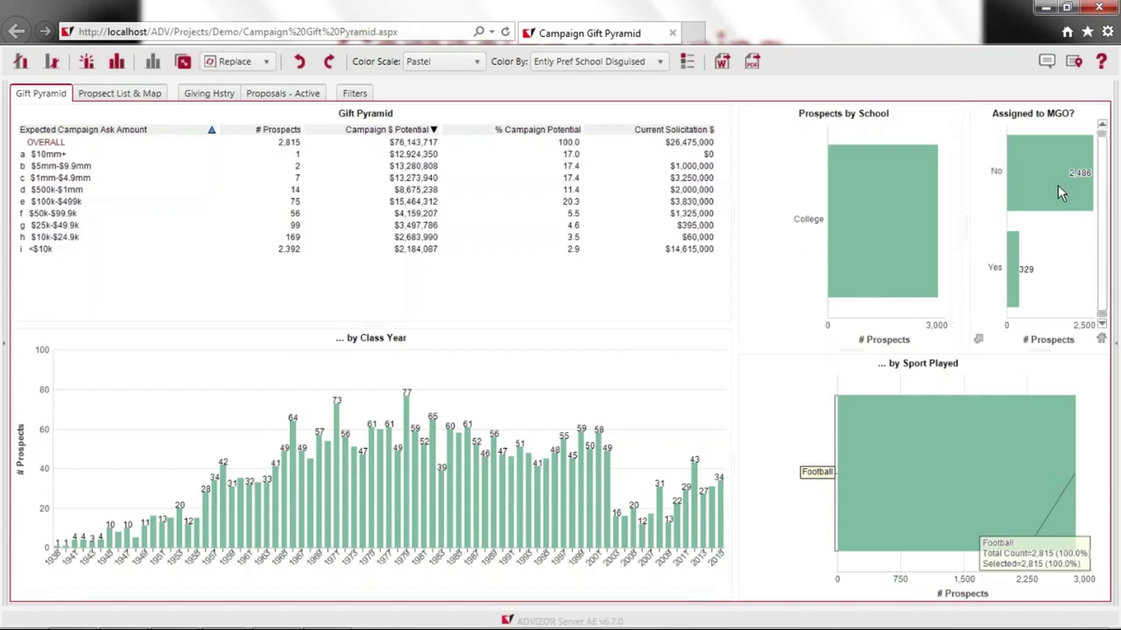
pyautogui.moveTo(1057, 186)
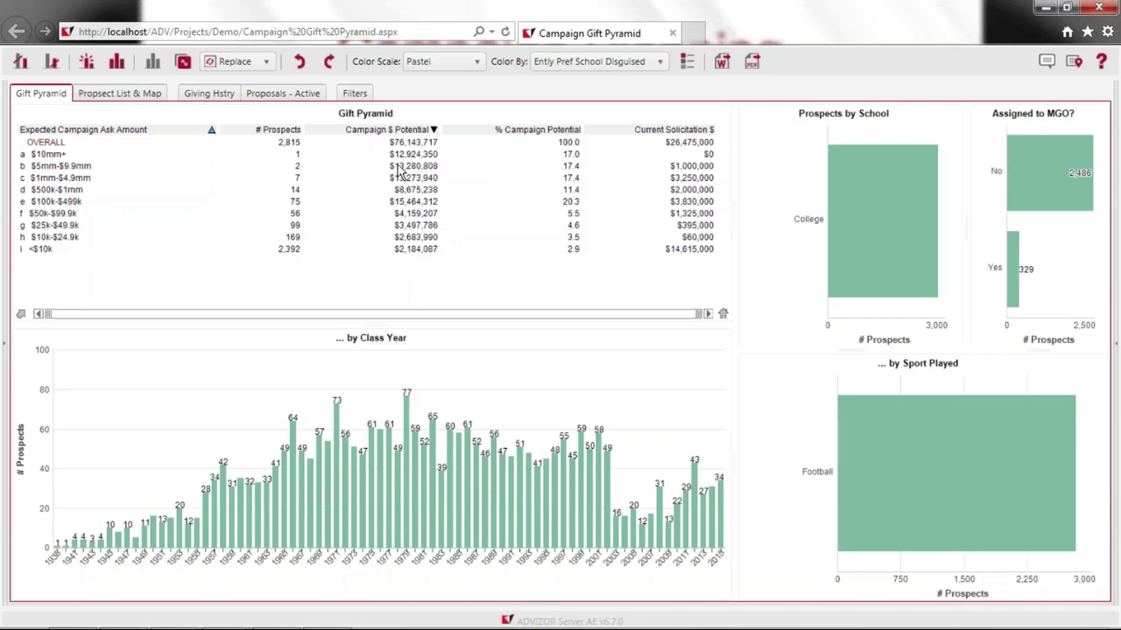
pyautogui.moveTo(309, 166); pyautogui.dragTo(311, 192)
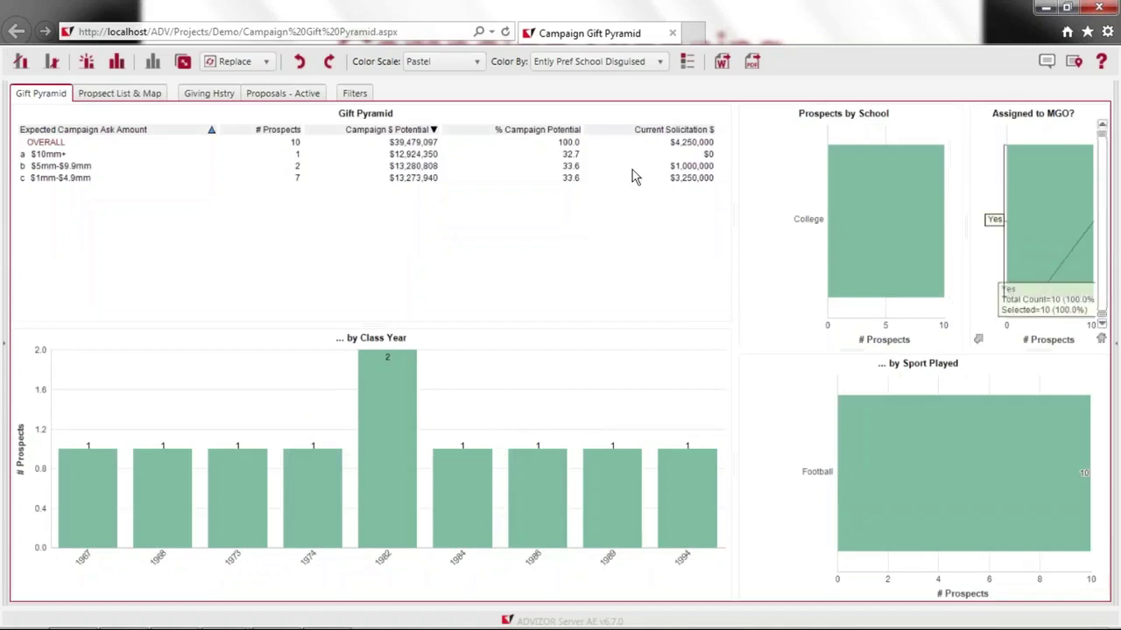
# Review the remaining top football prospects on the map and in the list, checking capacity, attachment and TLG
pyautogui.click(124, 98)
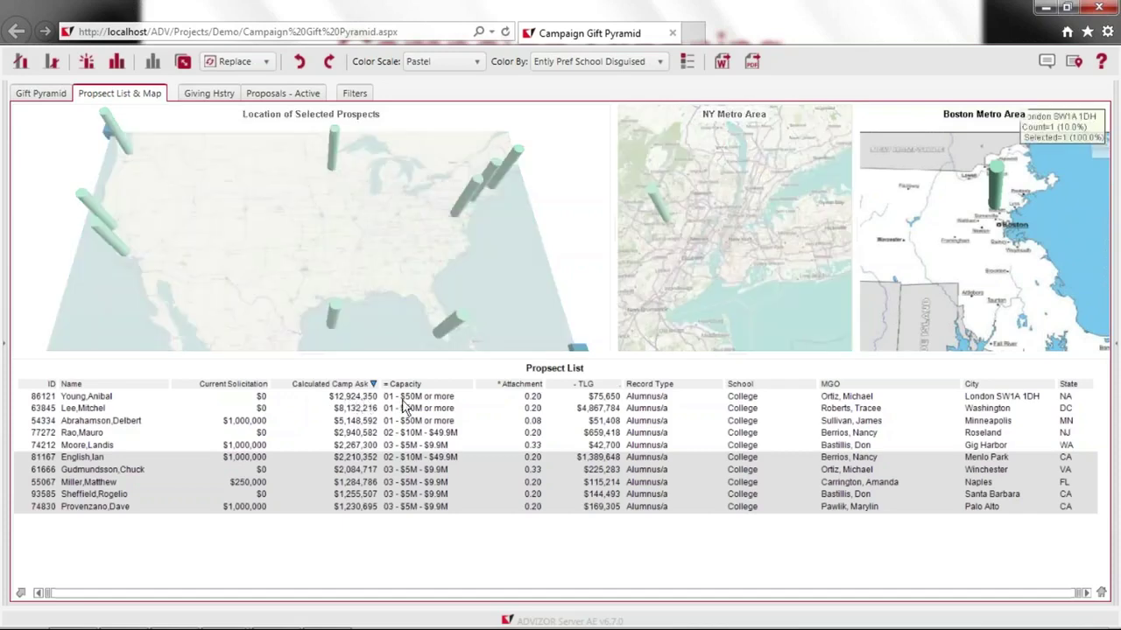
pyautogui.moveTo(416, 404)
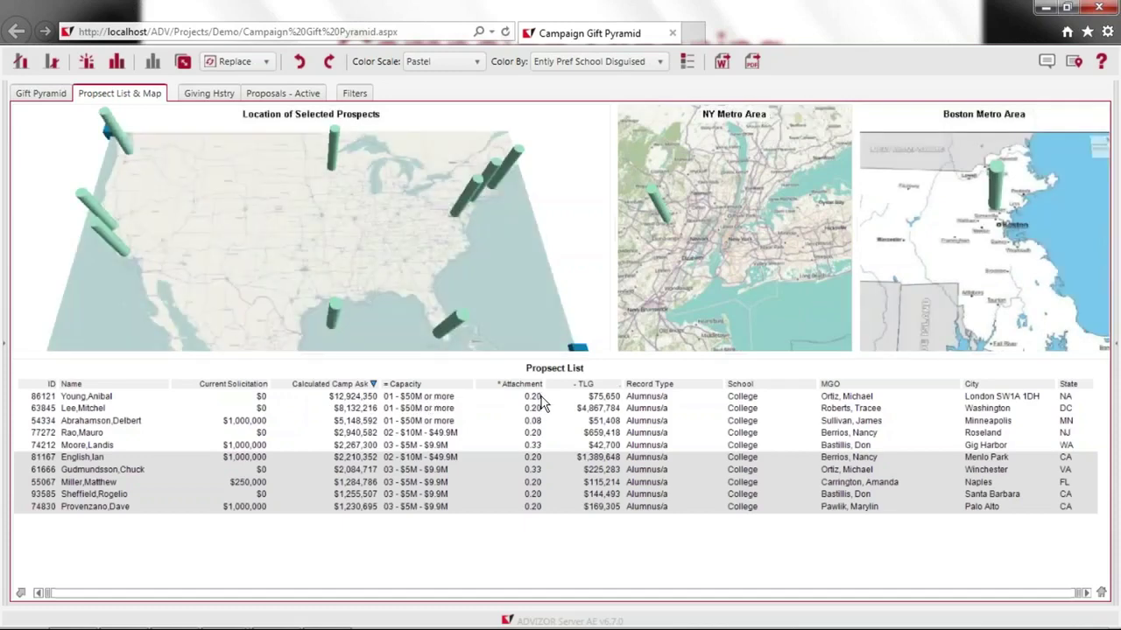
pyautogui.moveTo(541, 402)
pyautogui.moveTo(644, 403)
# Restore all prospects in the gift pyramid and keep only those who played Football
pyautogui.click(42, 93)
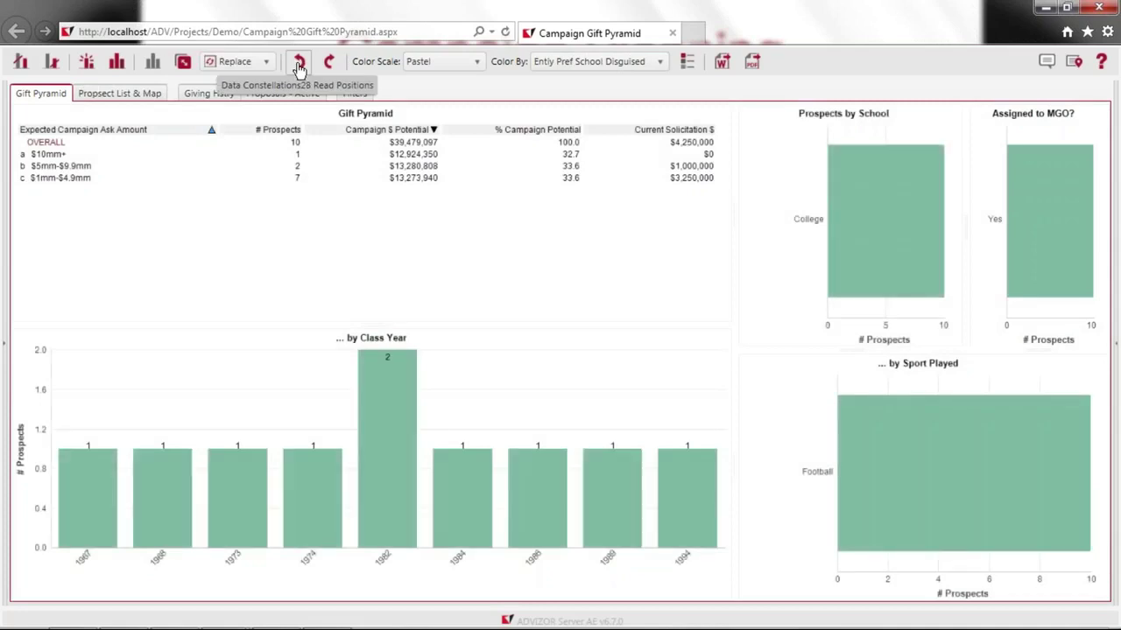
pyautogui.click(298, 67)
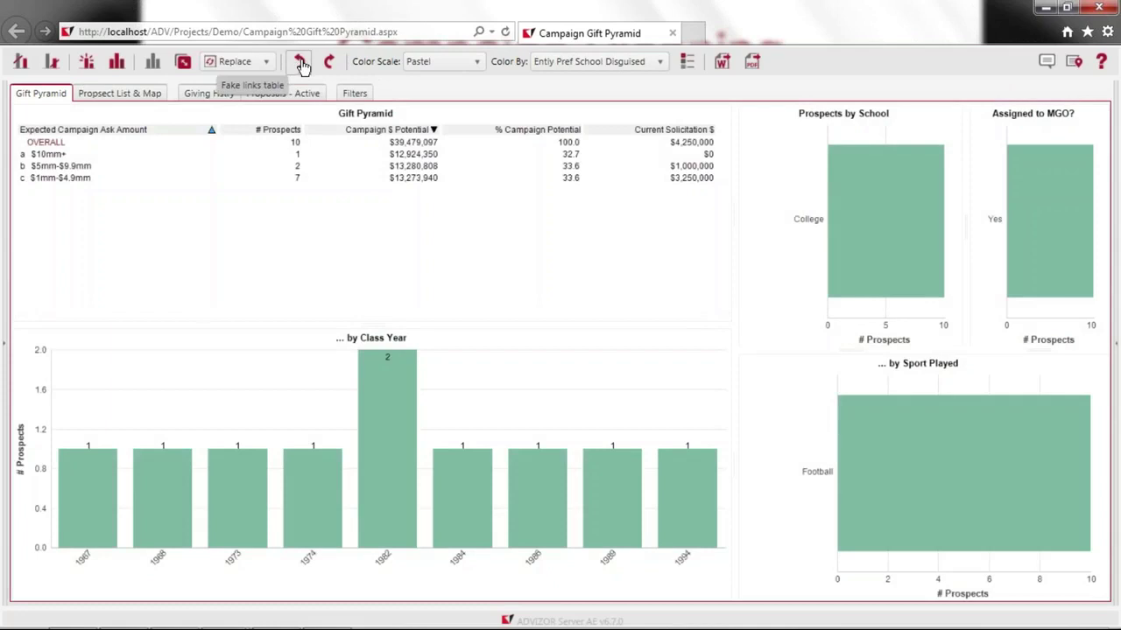
pyautogui.click(86, 65)
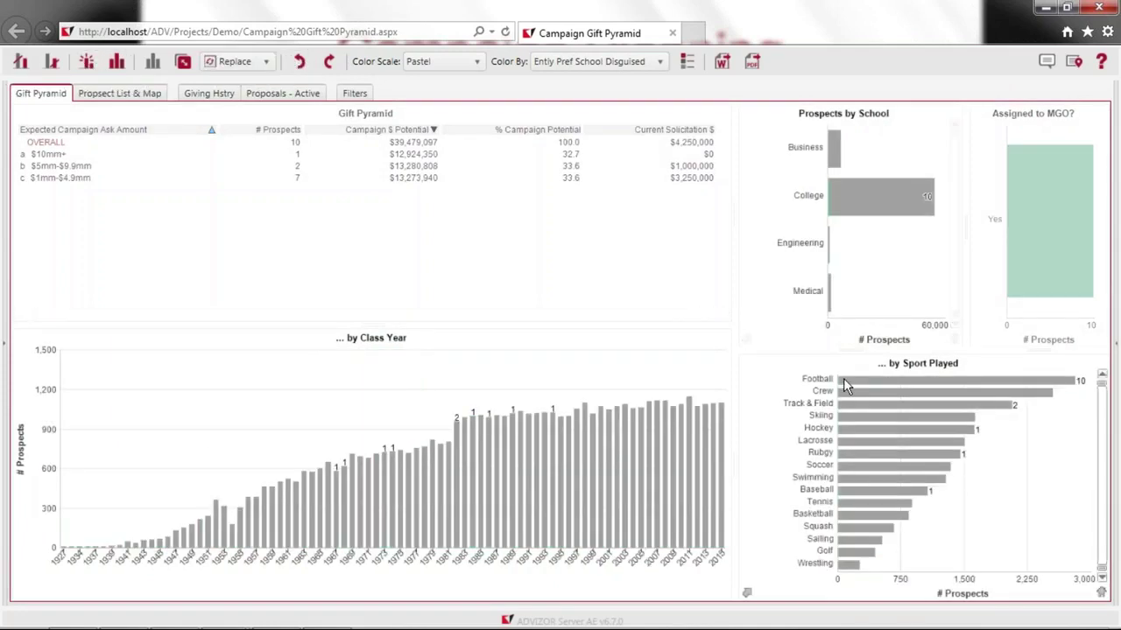
pyautogui.click(844, 385)
pyautogui.moveTo(746, 593)
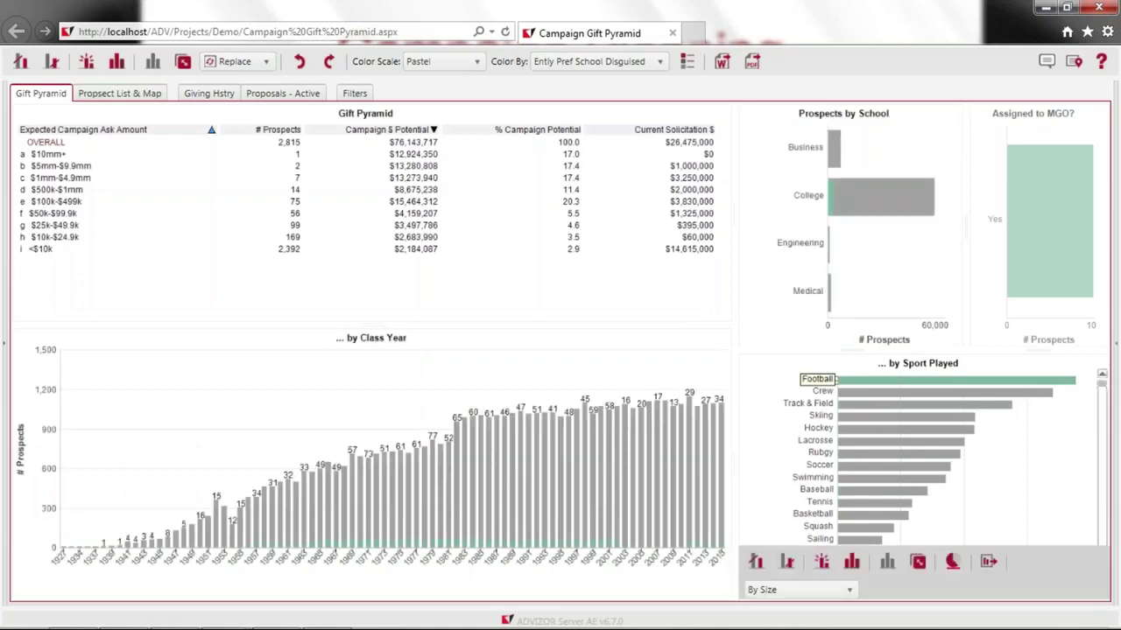
pyautogui.click(755, 561)
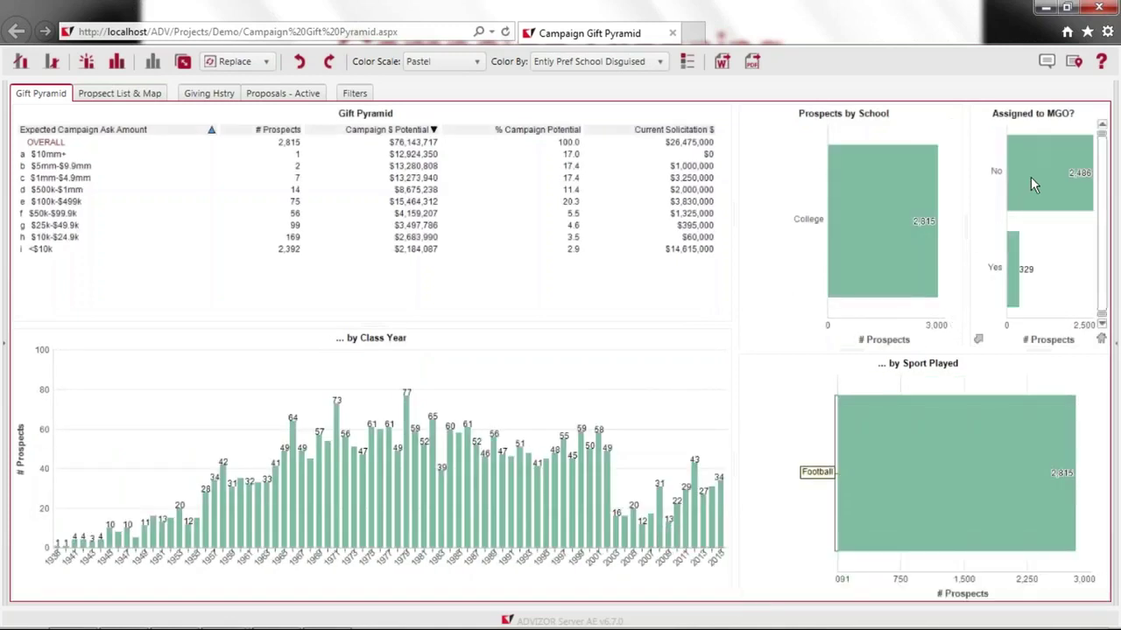
# Select the football prospects not assigned to an MGO to show their gift pyramid, and close the dashboard
pyautogui.click(984, 190)
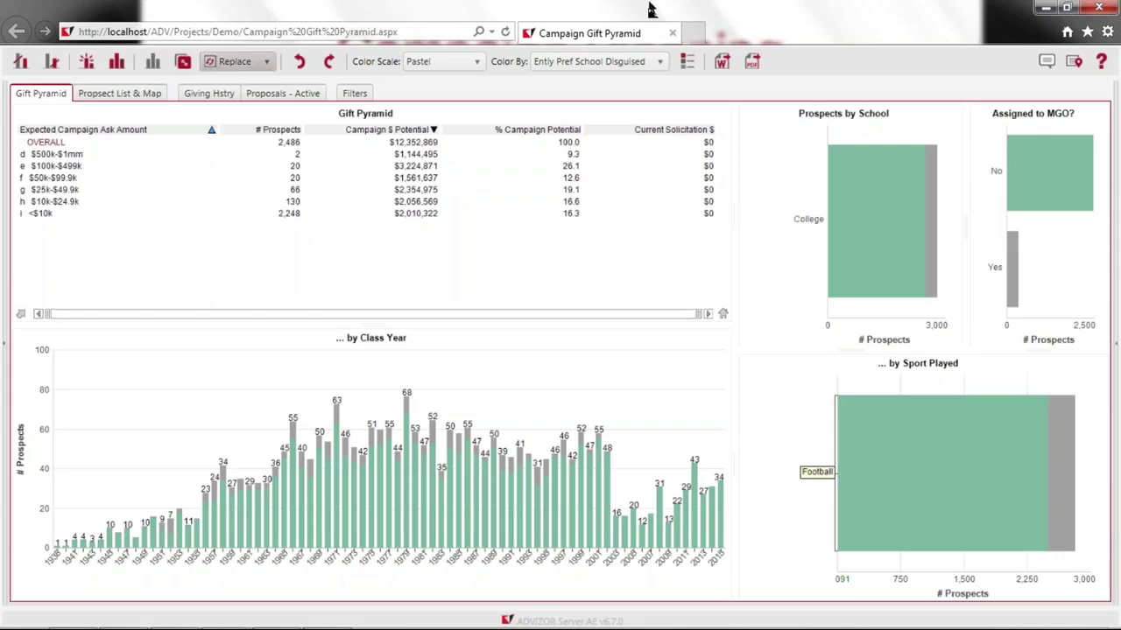
pyautogui.click(1097, 11)
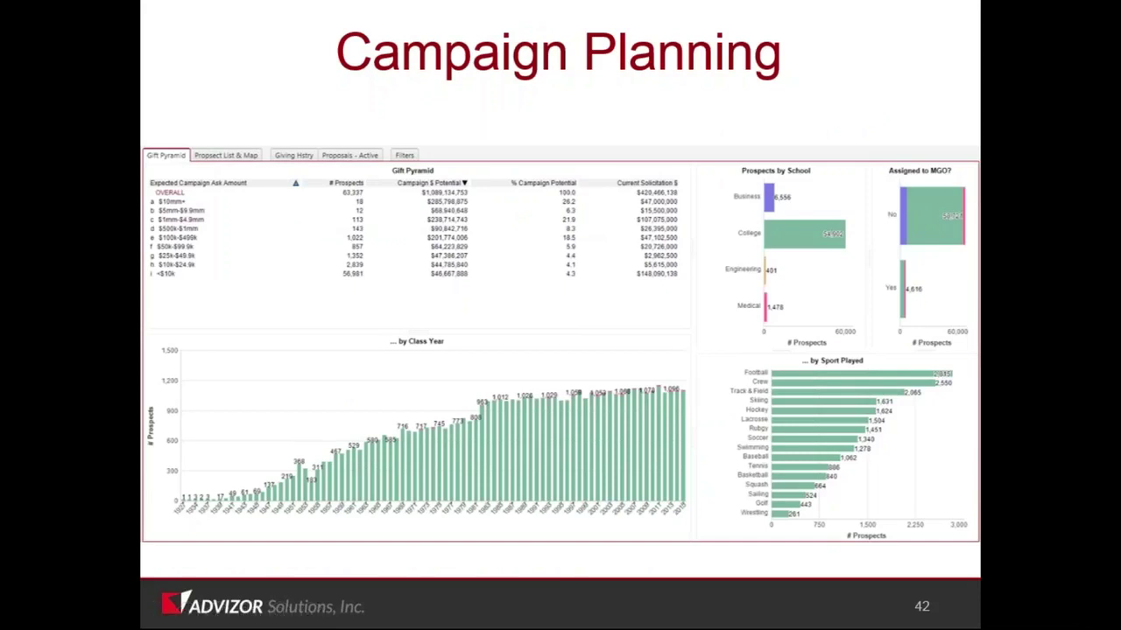
# Open the Campaign Analysis dashboard from the Campaign Results slide and collapse the explanatory text beside the By Fund charts
pyautogui.press('Right')
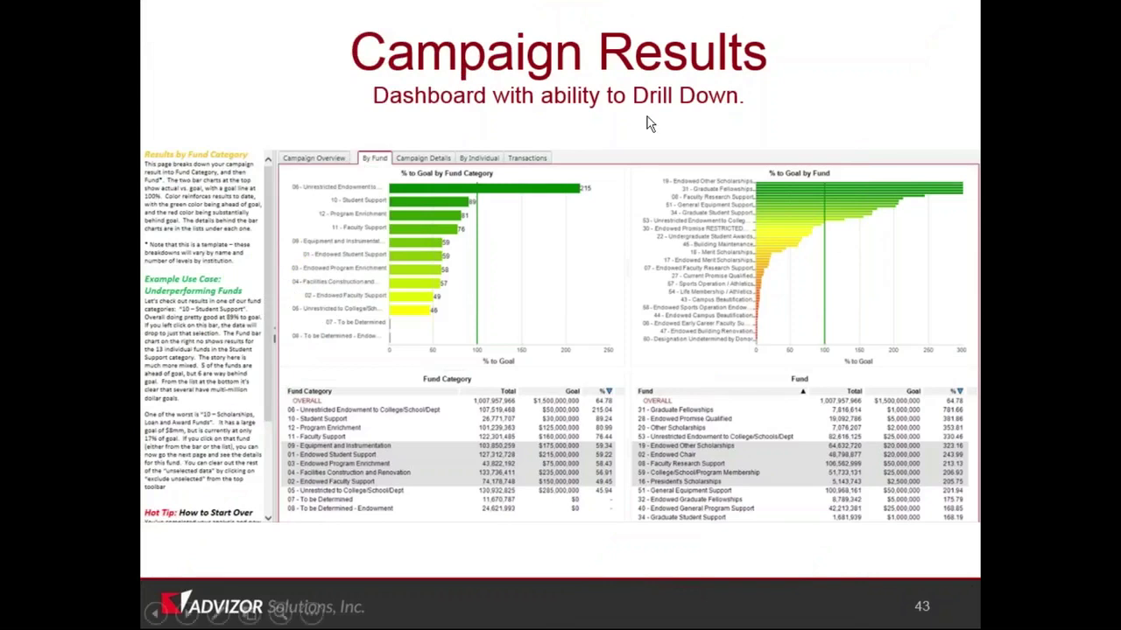
pyautogui.click(511, 275)
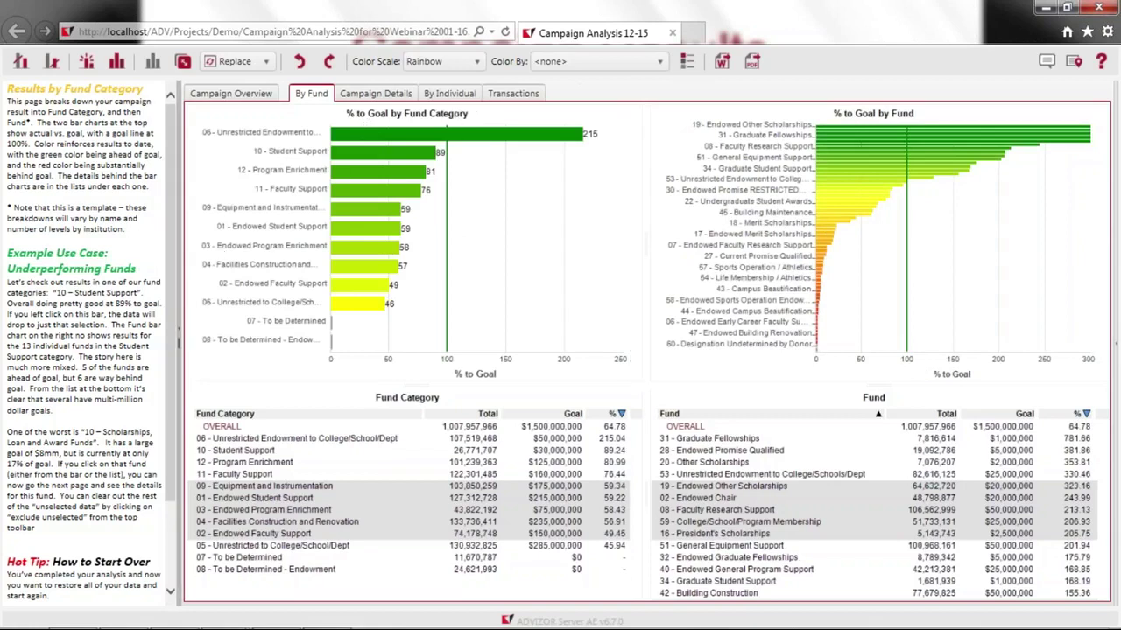
pyautogui.click(178, 268)
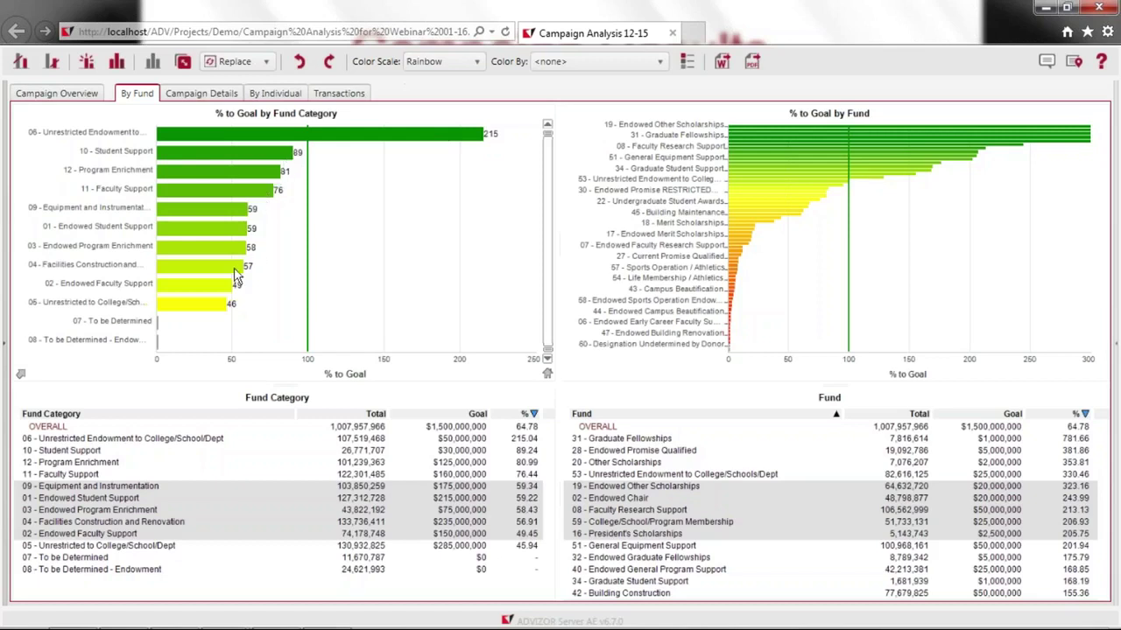
# Keep only the 11 - Faculty Support category in the % to Goal by Fund Category chart, excluding all other categories
pyautogui.click(266, 198)
pyautogui.moveTo(265, 197)
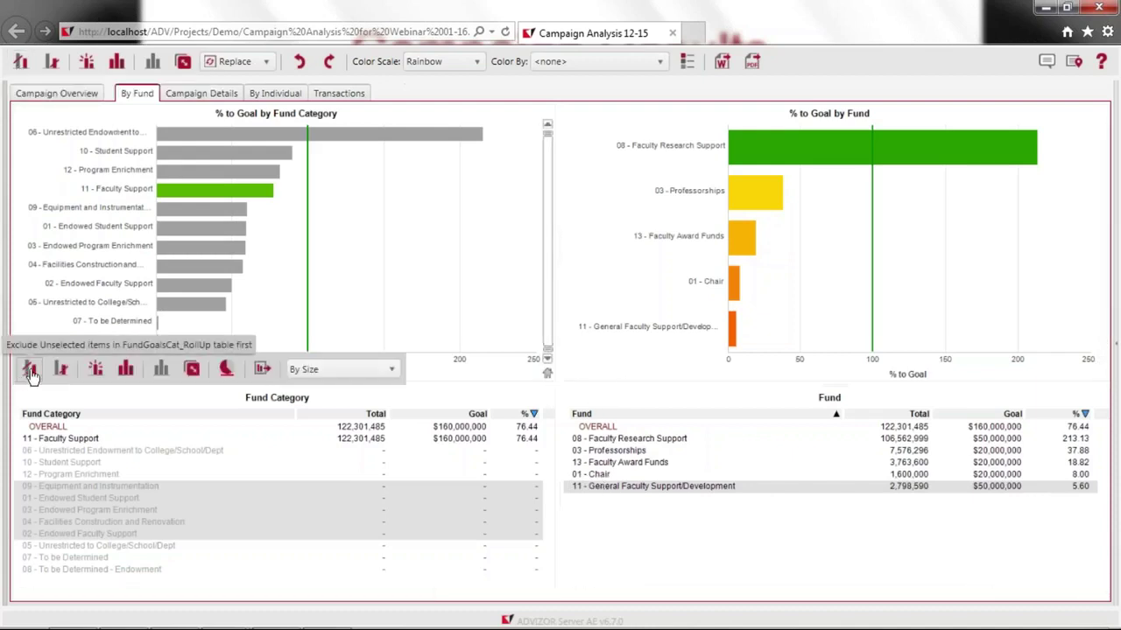
pyautogui.click(30, 373)
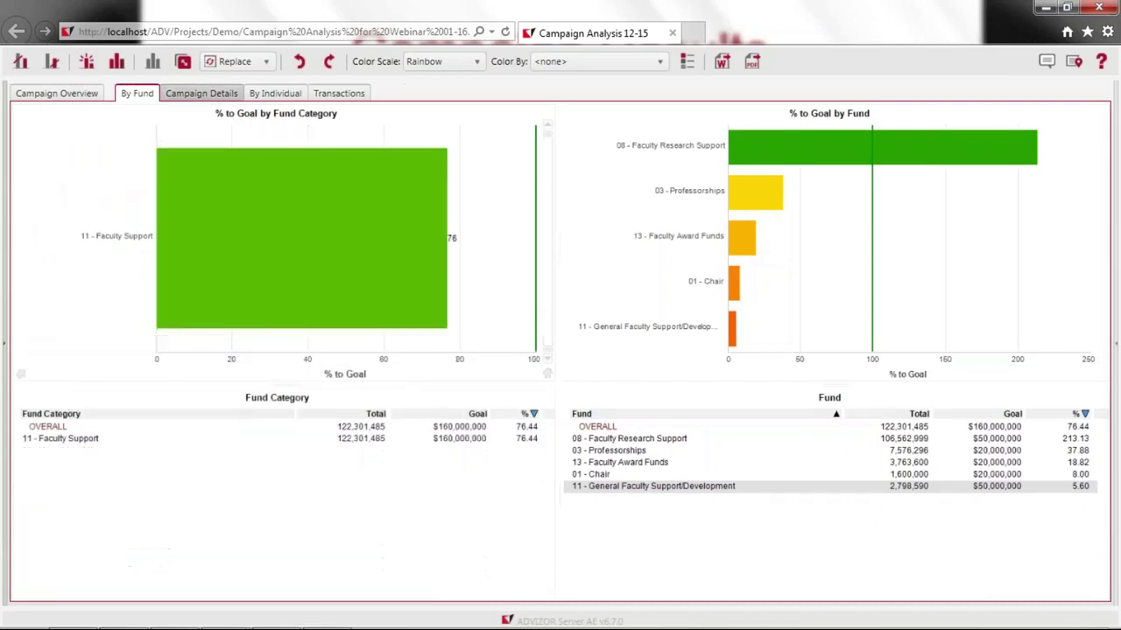
# In the campaign details, keep only the Professorships, Faculty Award Funds, General Faculty Support/Development and Chair funds, excluding Faculty Research Support
pyautogui.click(201, 96)
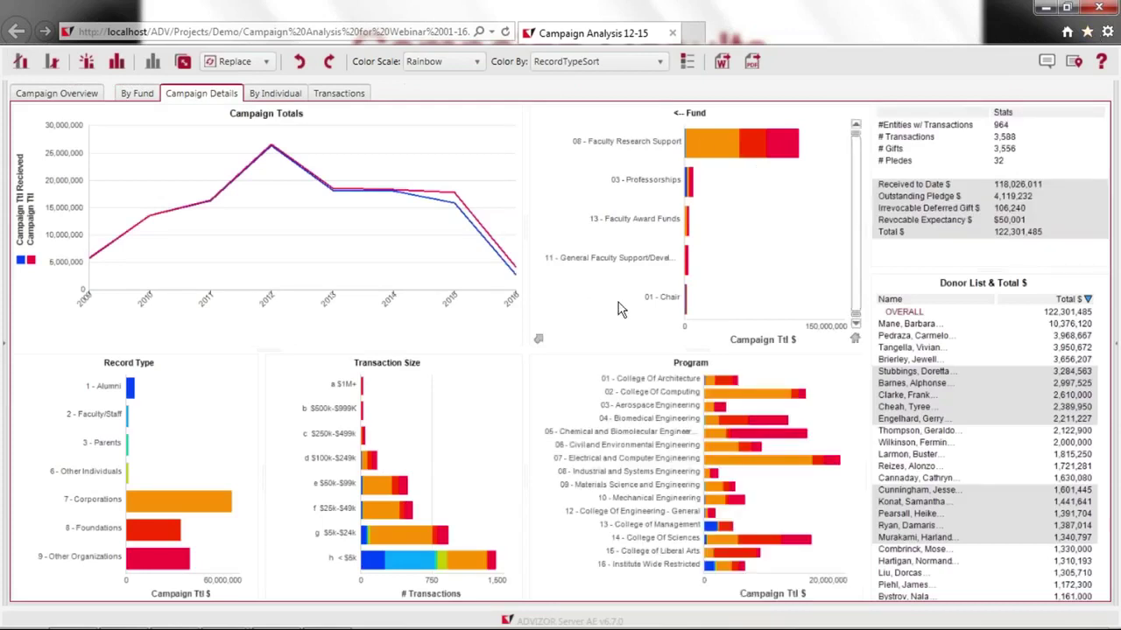
pyautogui.click(149, 384)
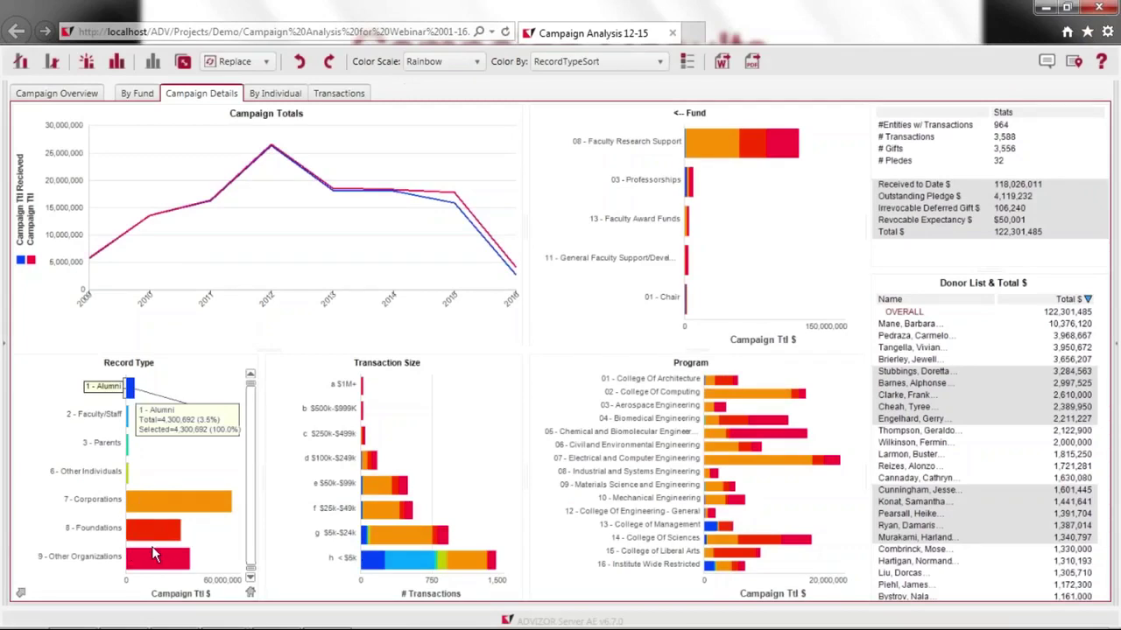
pyautogui.moveTo(653, 174); pyautogui.dragTo(742, 322)
pyautogui.moveTo(538, 341)
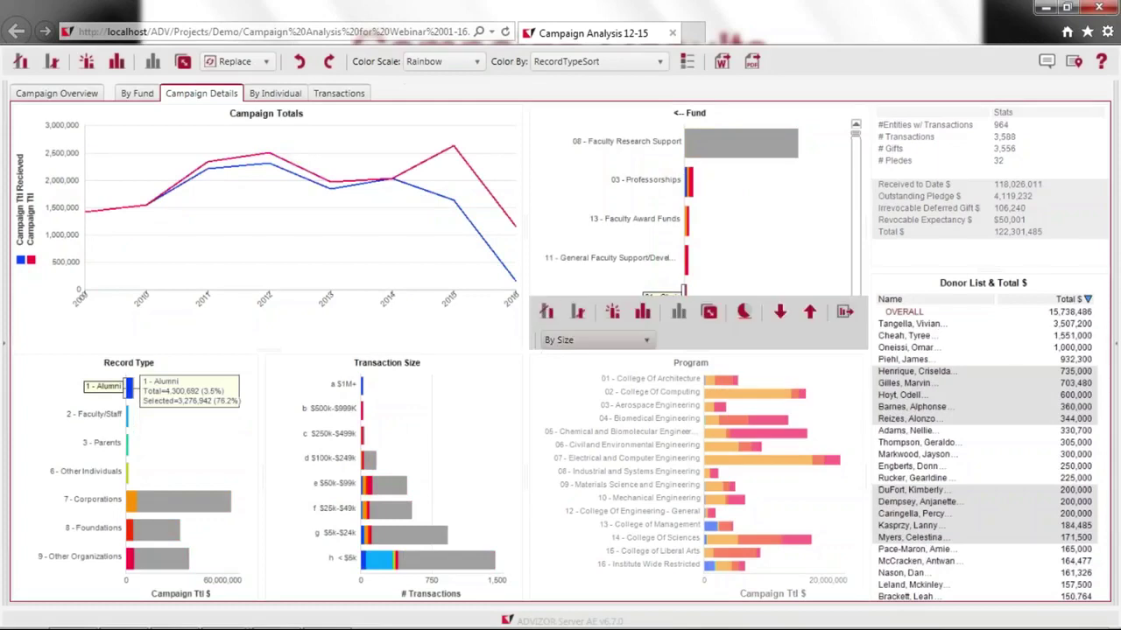
pyautogui.click(541, 308)
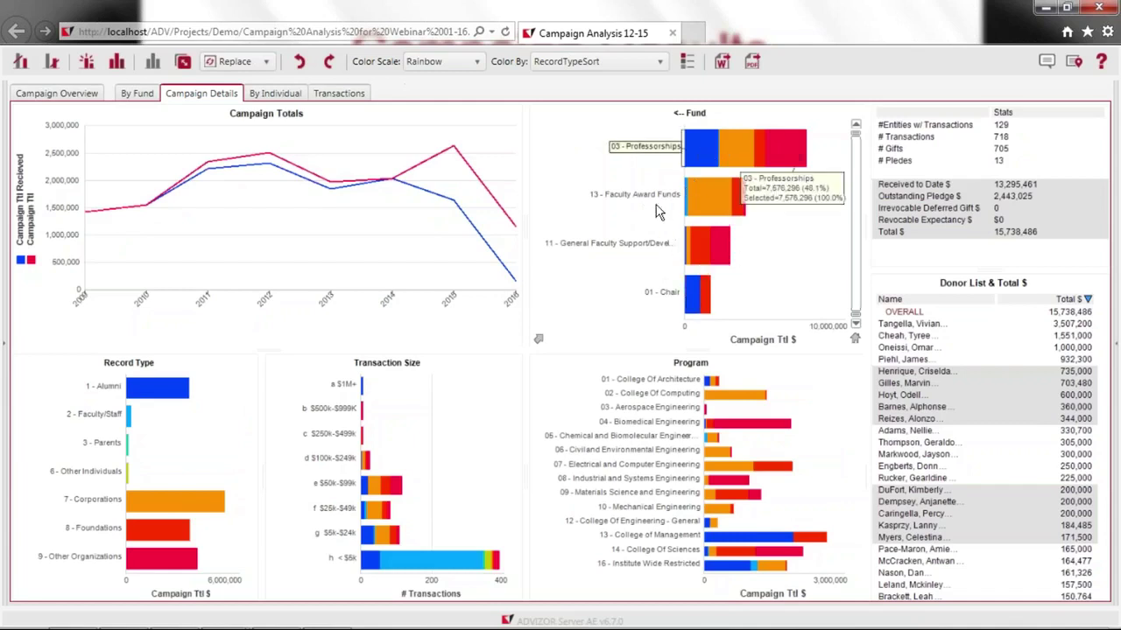
# Keep only the 1 - Alumni record type, and review its 2015 campaign total alongside the remaining funds' % to goal
pyautogui.click(175, 402)
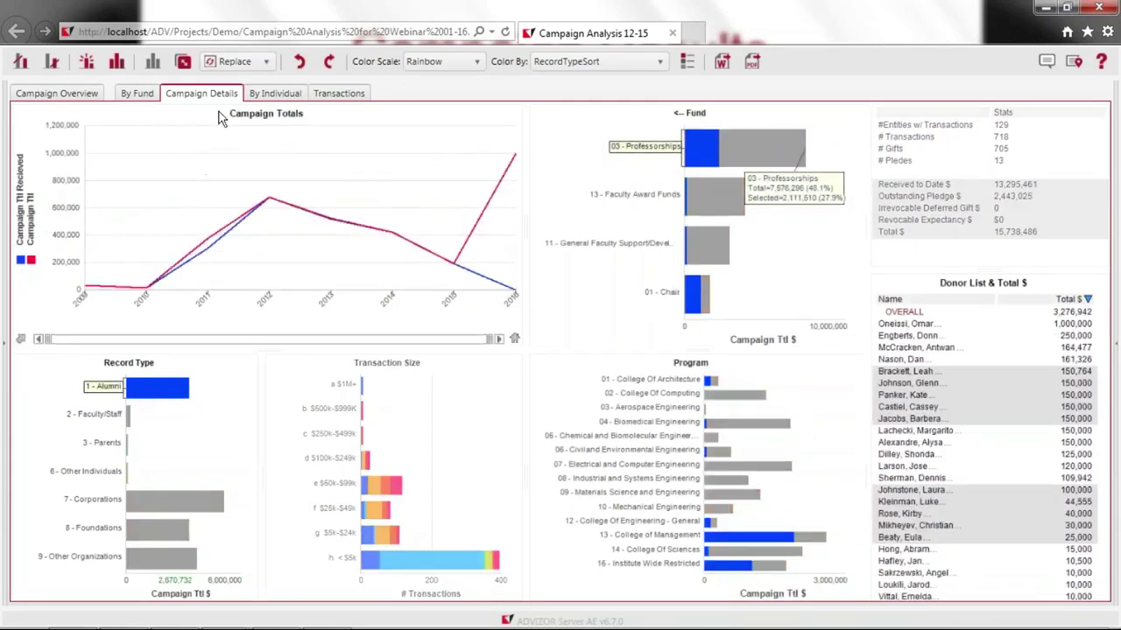
pyautogui.moveTo(24, 587)
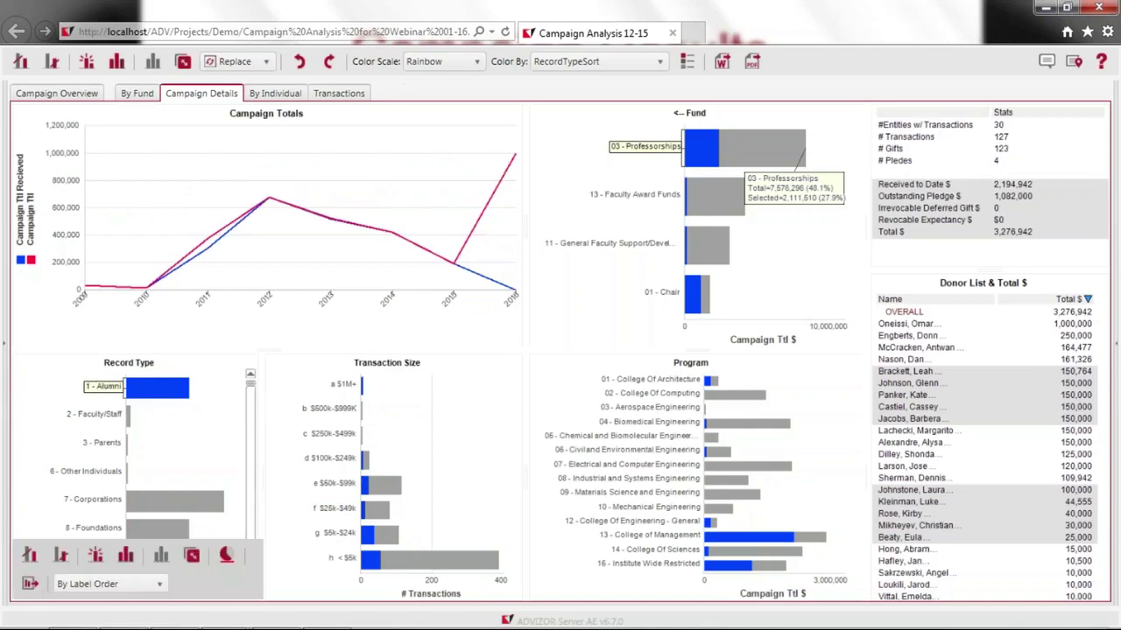
pyautogui.click(29, 555)
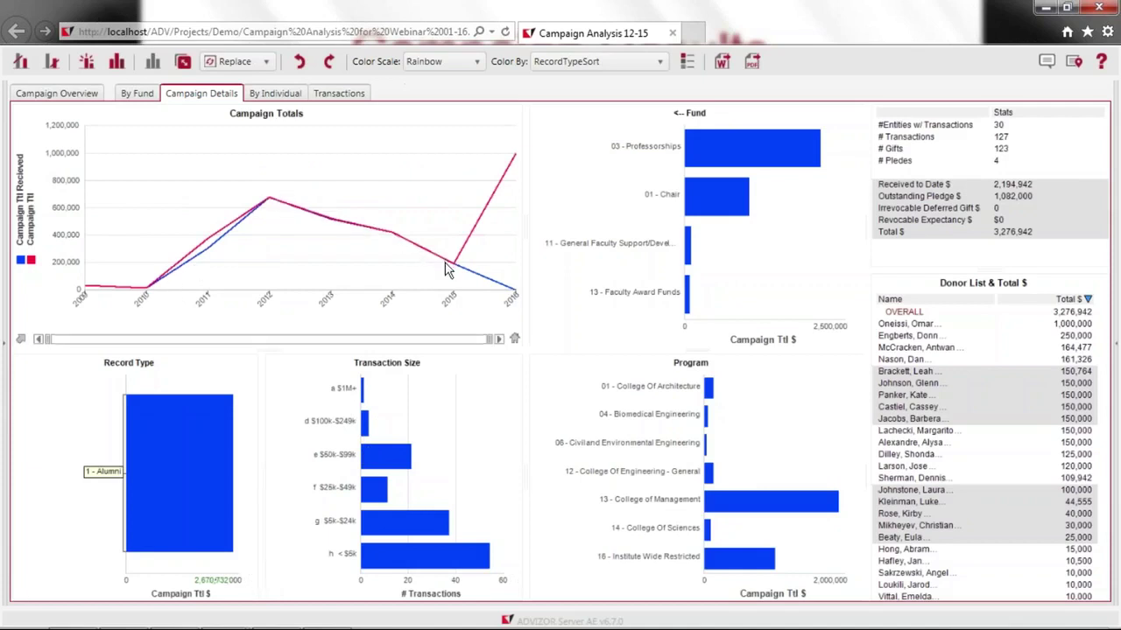
pyautogui.moveTo(446, 270)
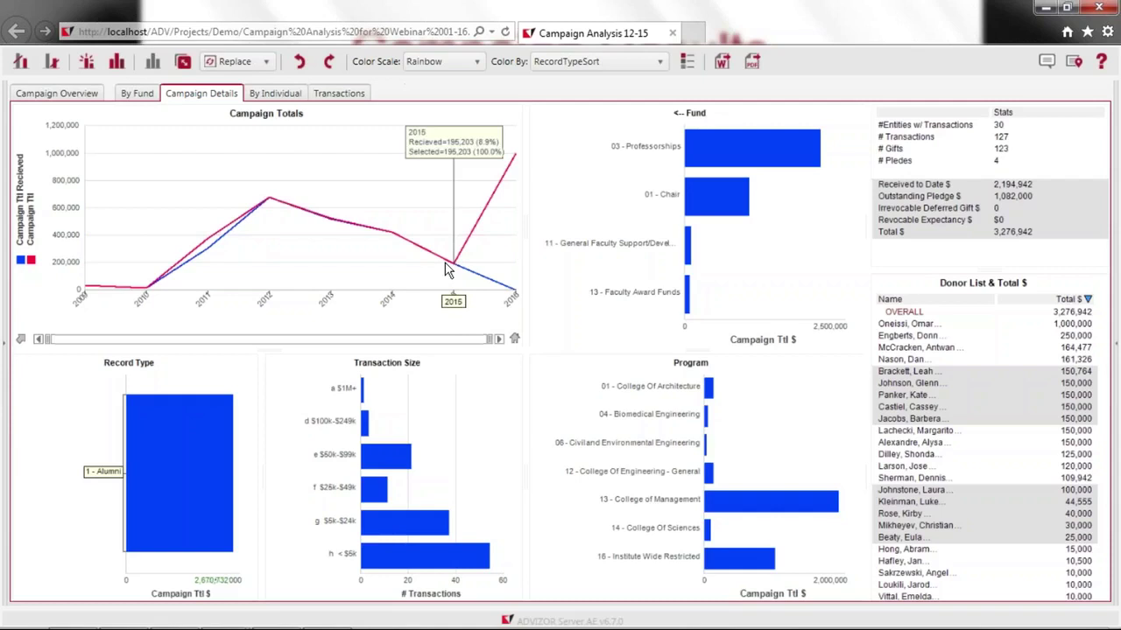
pyautogui.click(138, 93)
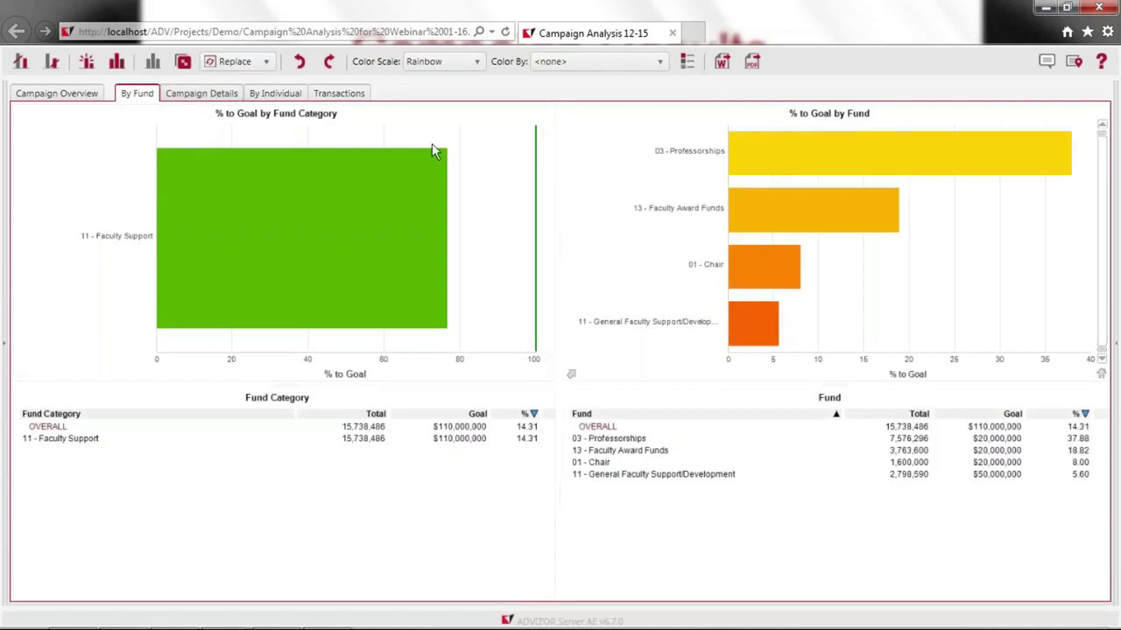
pyautogui.click(225, 94)
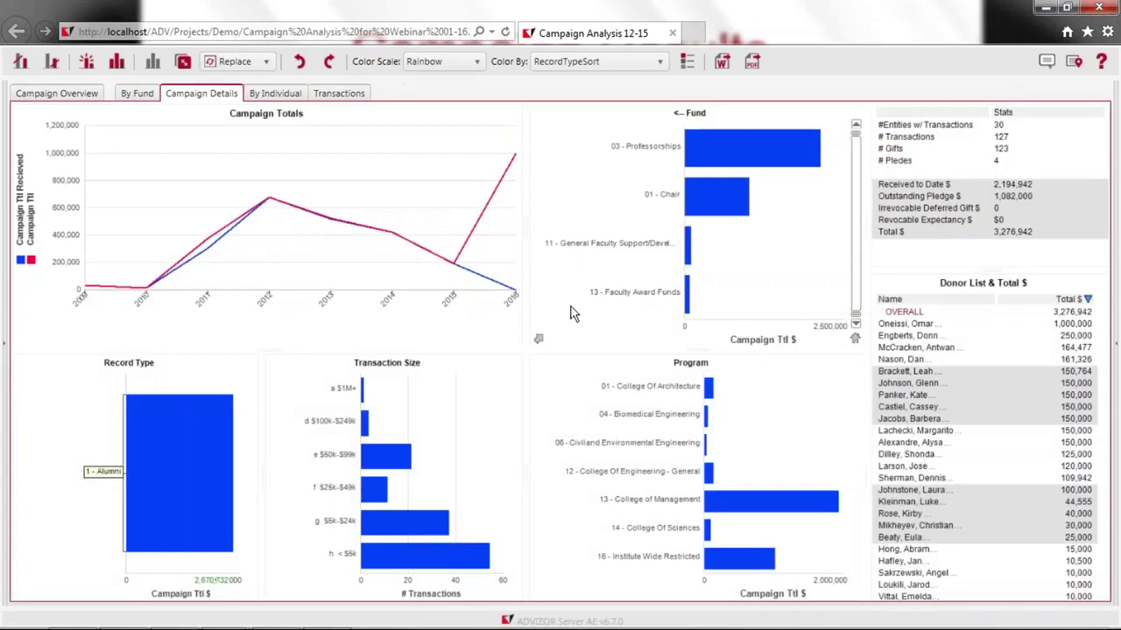
# Return to the results by fund, restore all excluded transactions and select all of them
pyautogui.click(136, 94)
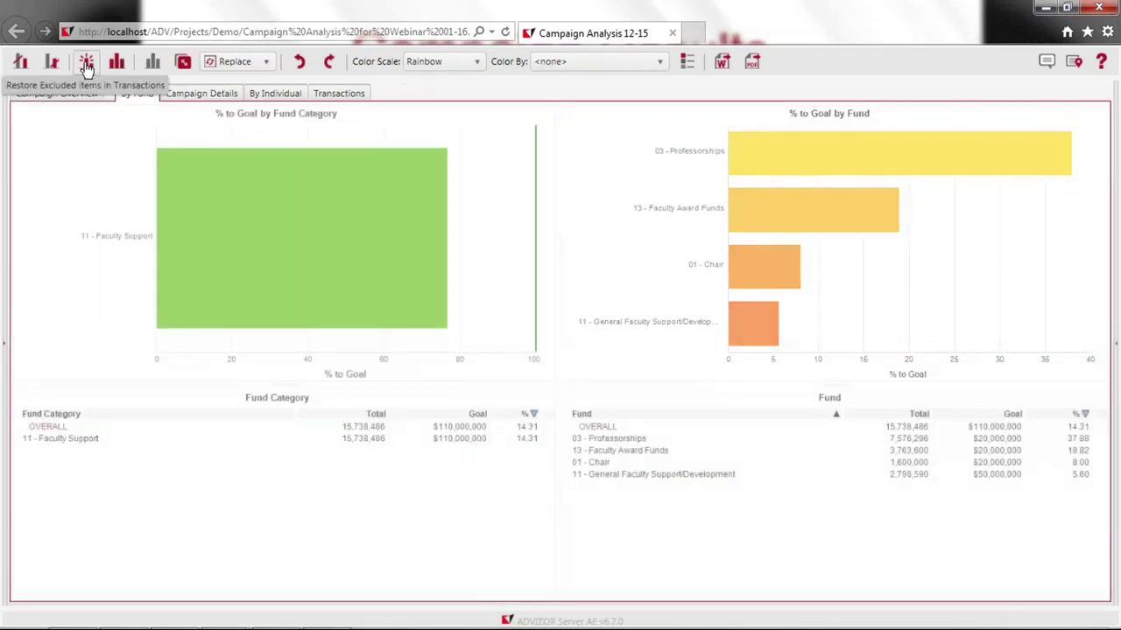
pyautogui.click(87, 66)
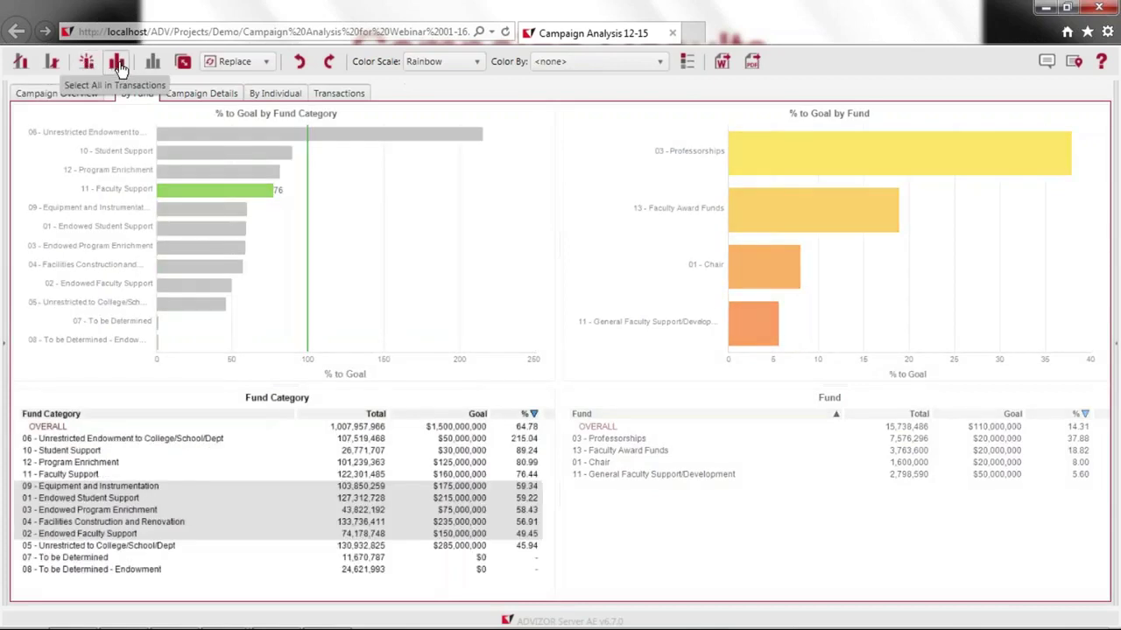
pyautogui.click(117, 63)
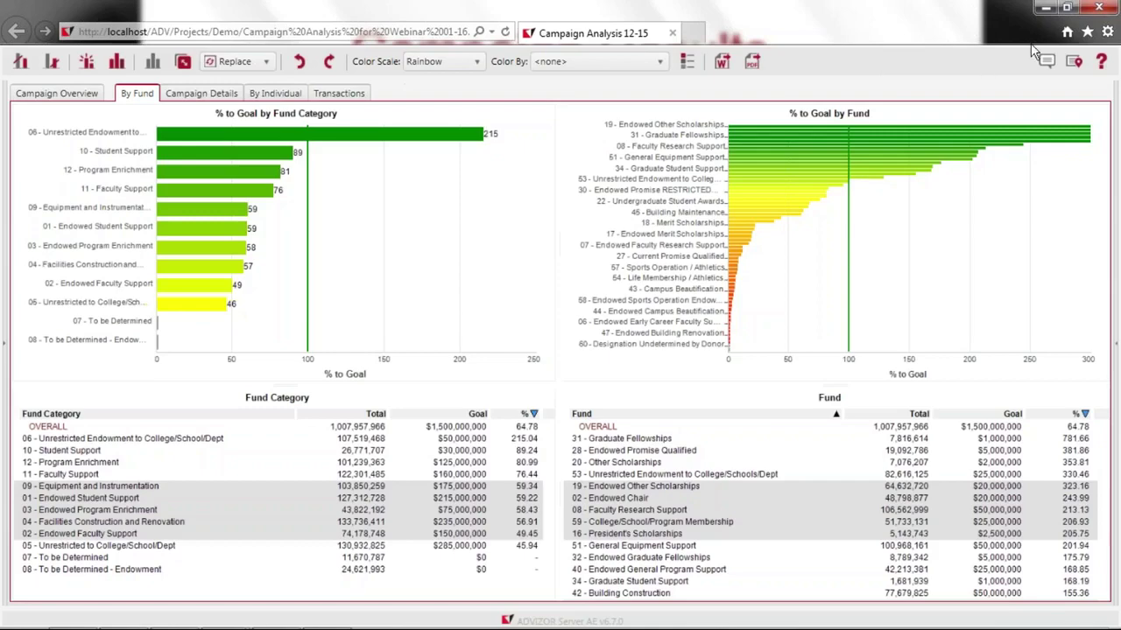
# Close the Campaign Analysis dashboard and advance the presentation to the What We Talked About slide
pyautogui.click(1099, 7)
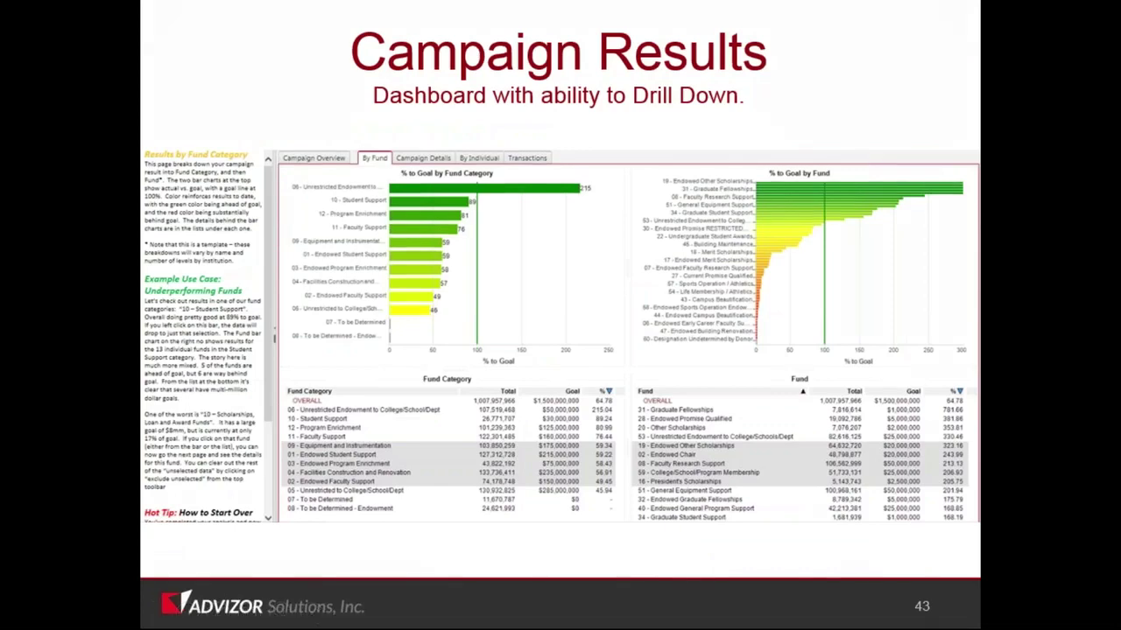
pyautogui.press('Right')
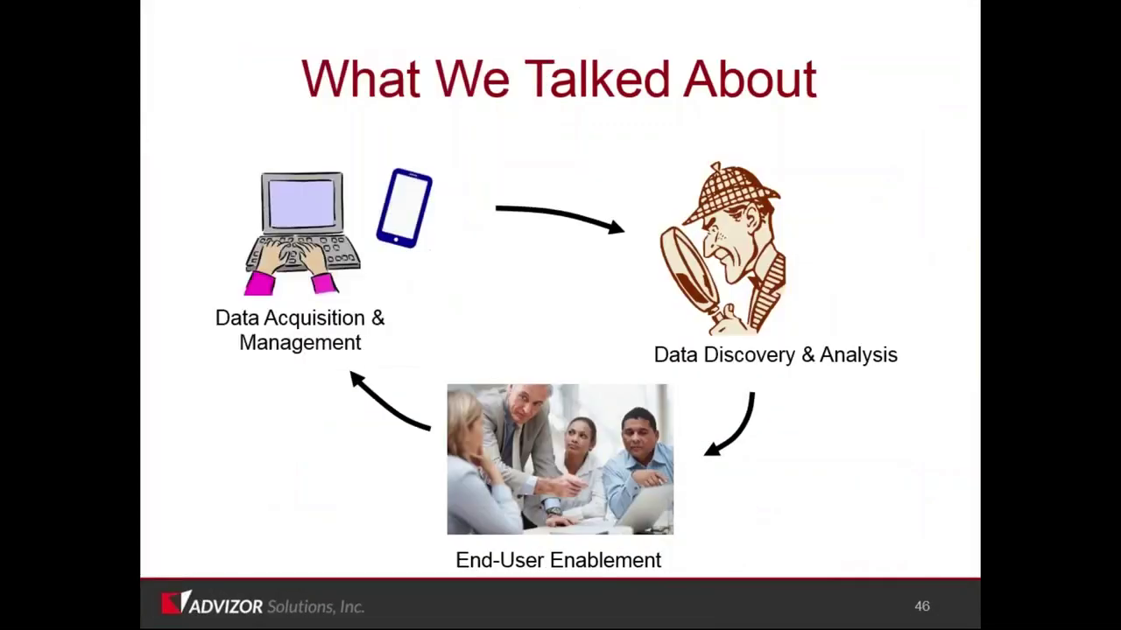